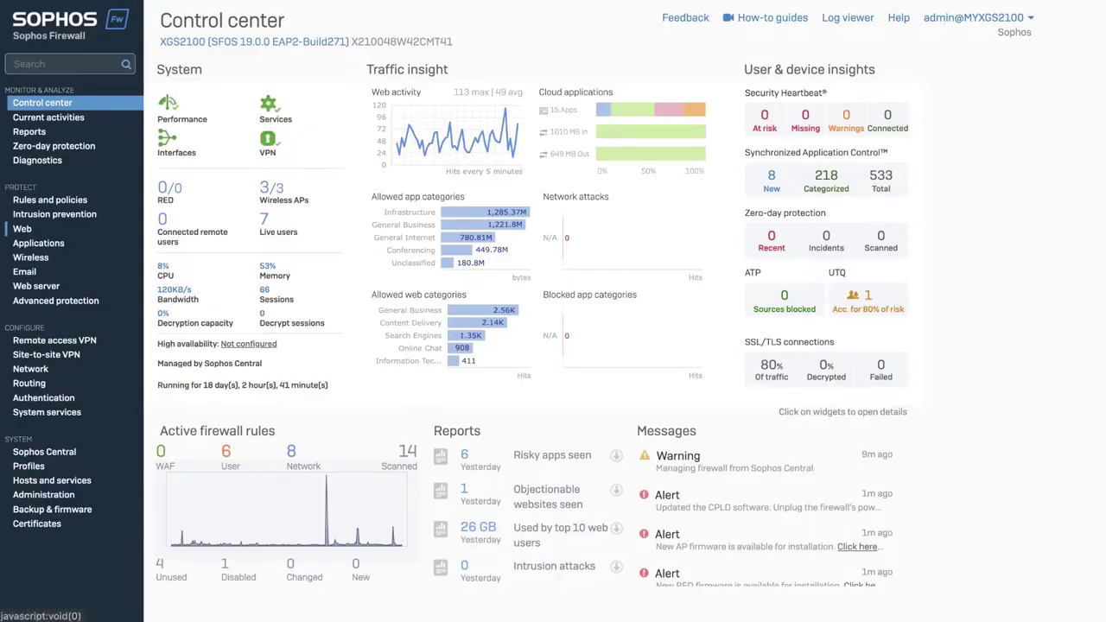
Add an SD-WAN profile named VoIP Profile and assign it the PRIMARY_Port2_GW_DHCP and BACKUP_WAN gateways
click(34, 383)
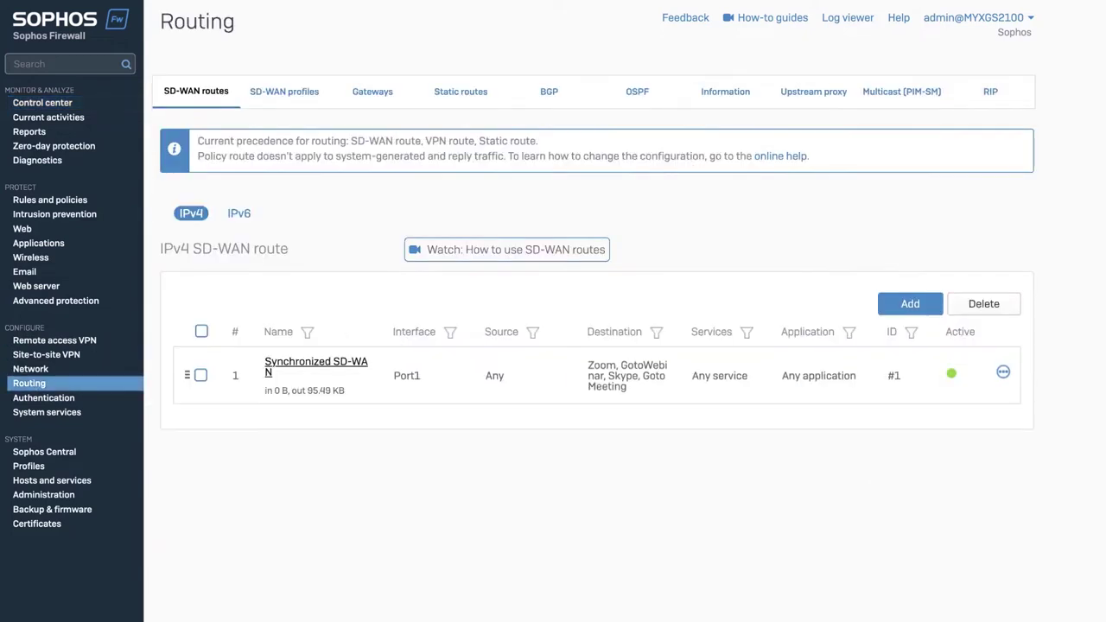
click(285, 91)
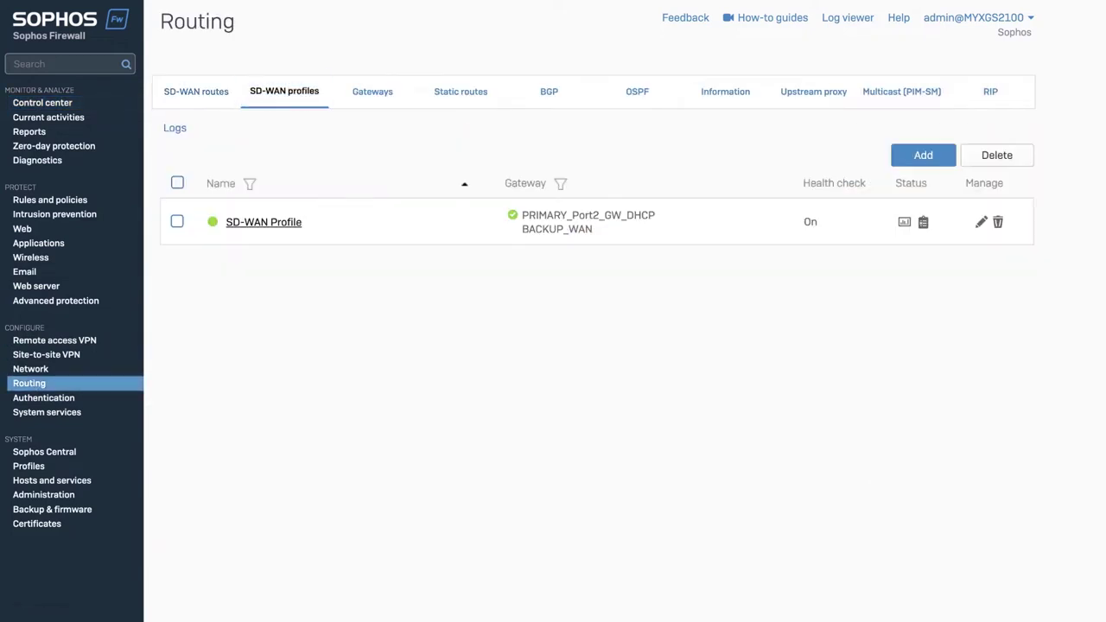
click(922, 156)
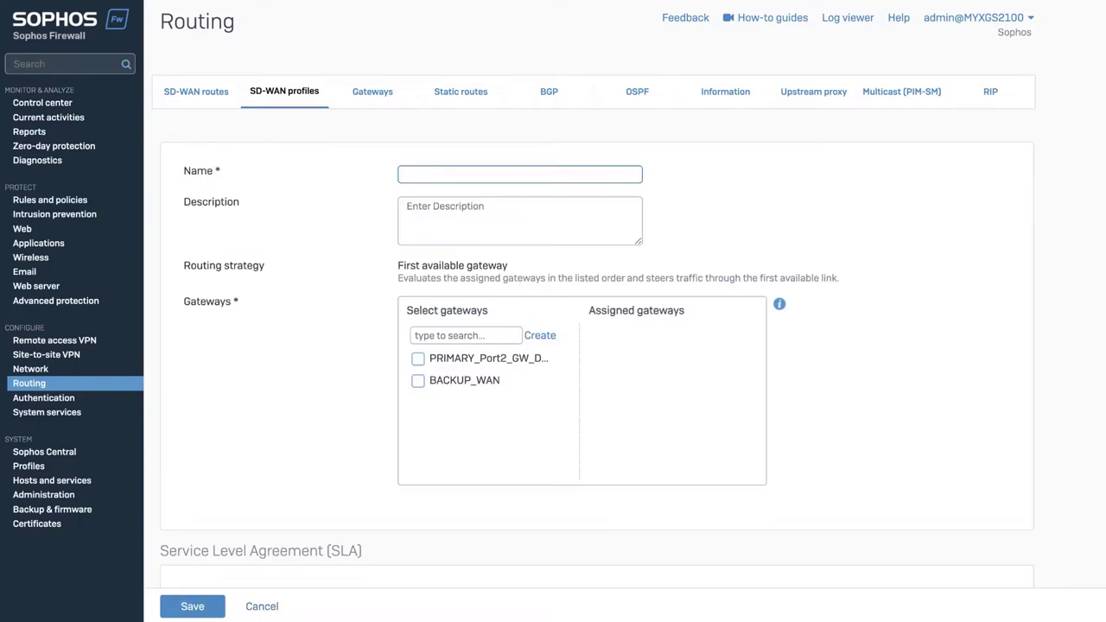
text(Vo)
key(Down)
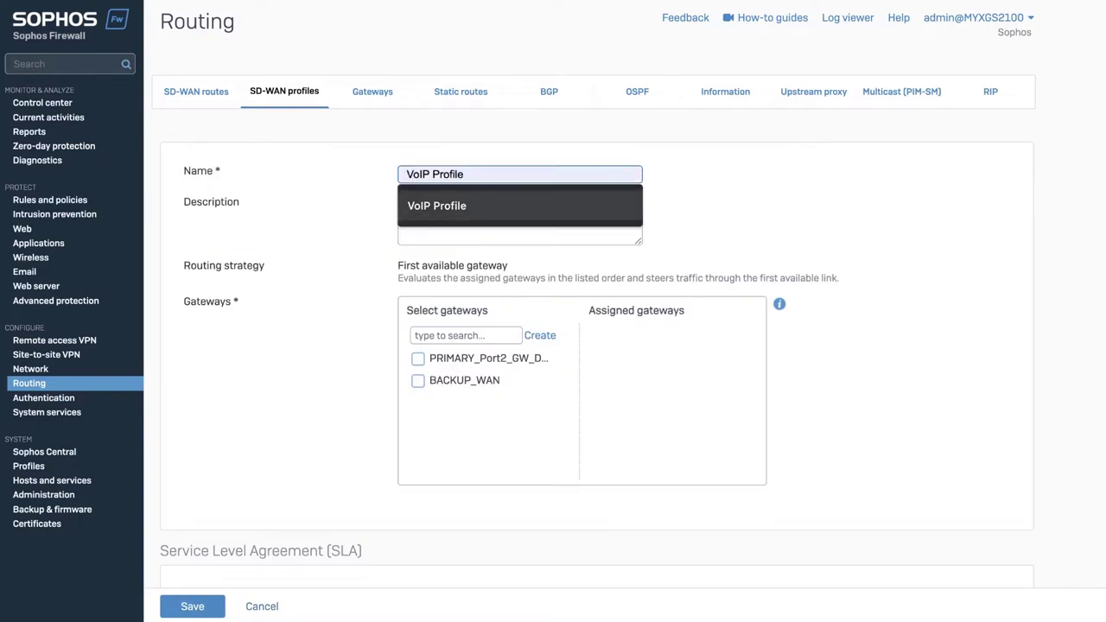
key(Return)
click(417, 359)
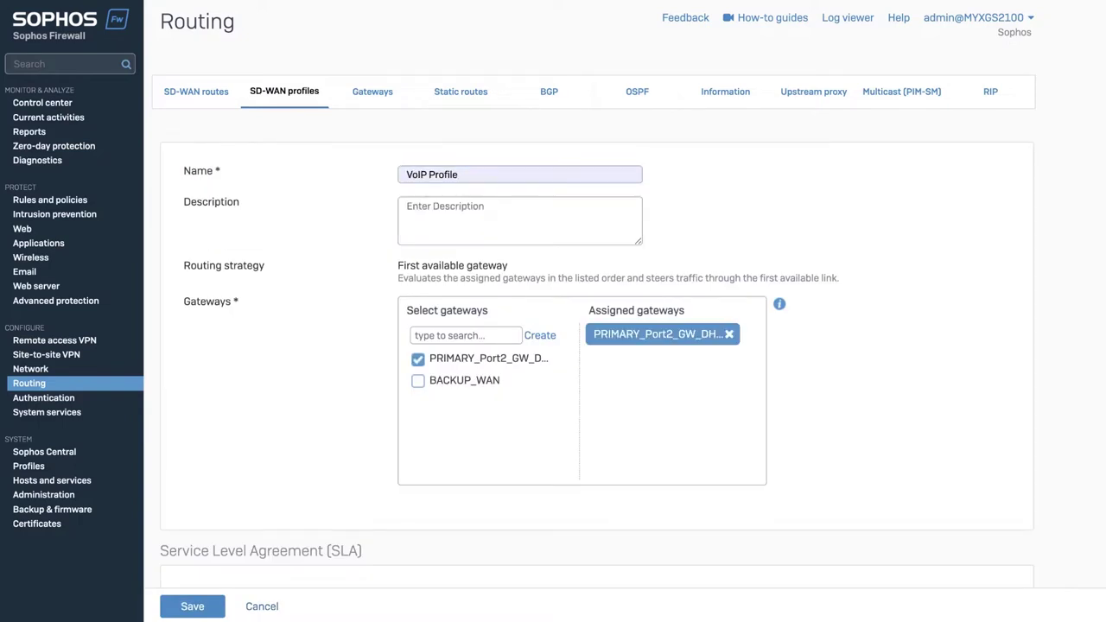
click(417, 381)
Set a custom SLA with 150 ms maximum latency, 30 ms maximum jitter and 1% maximum packet loss, and save the profile
scroll(596, 346, down, 5)
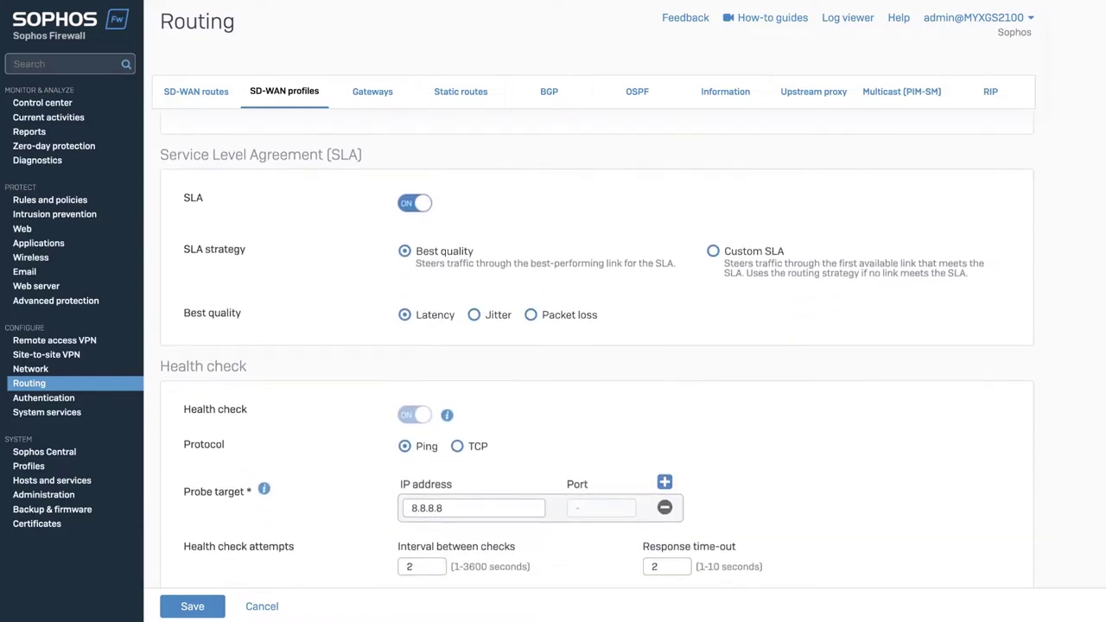
click(713, 243)
mouse_move(791, 309)
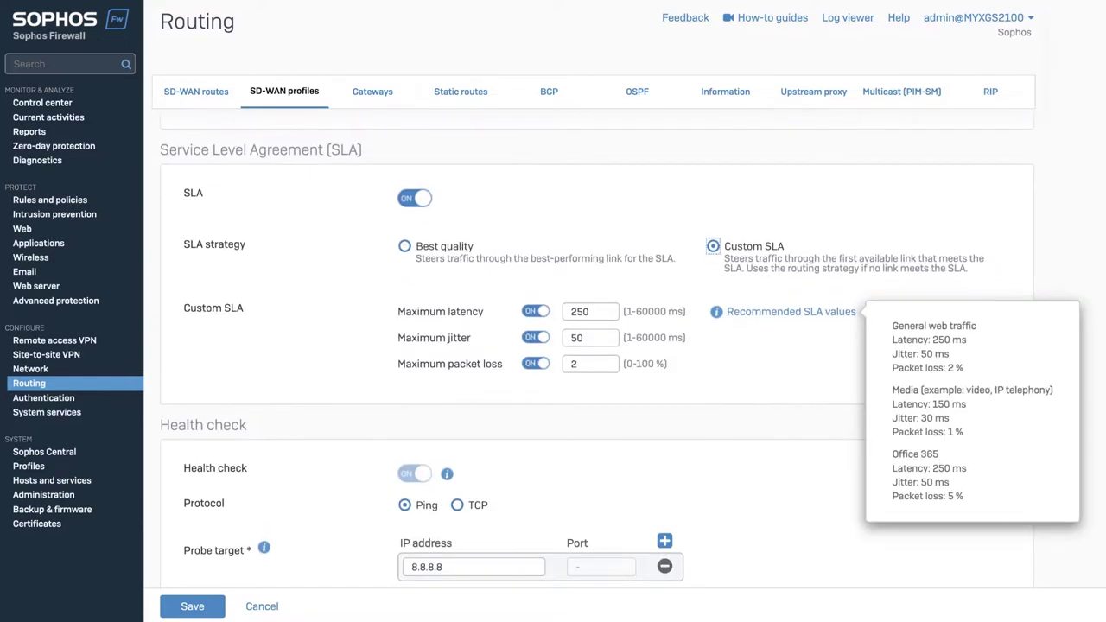
double_click(591, 311)
text(150)
key(Tab)
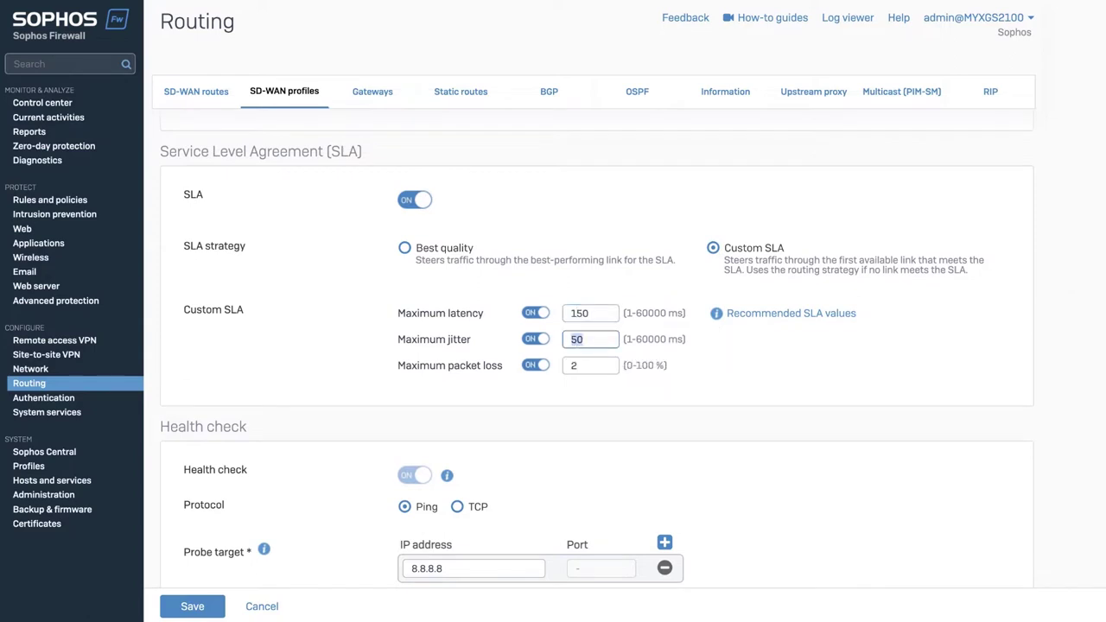
text(30)
key(Tab)
text(1)
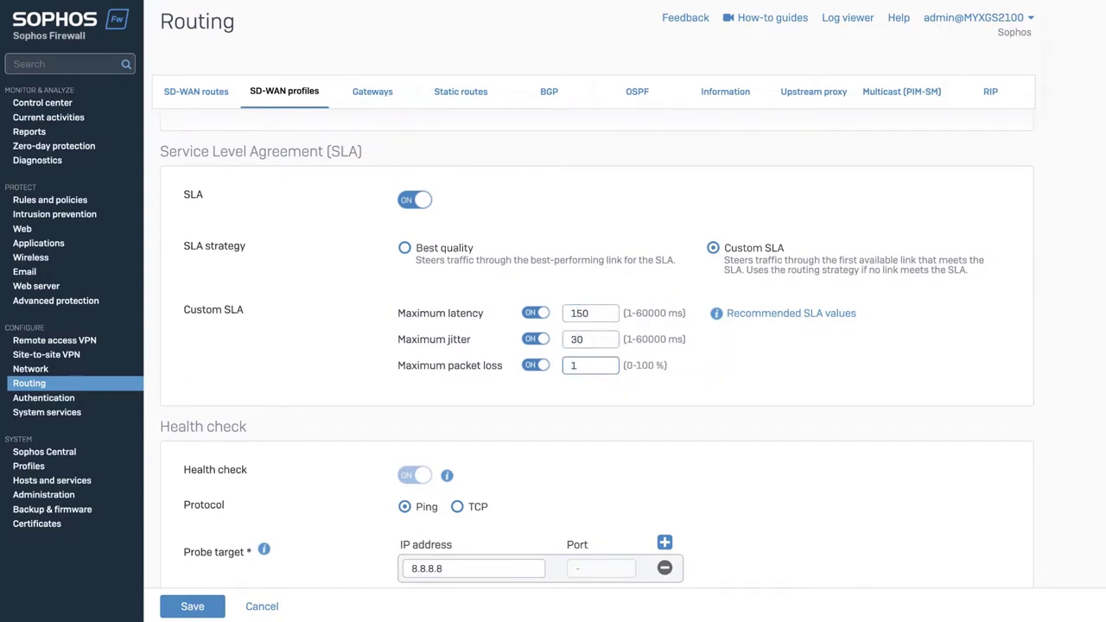
click(195, 606)
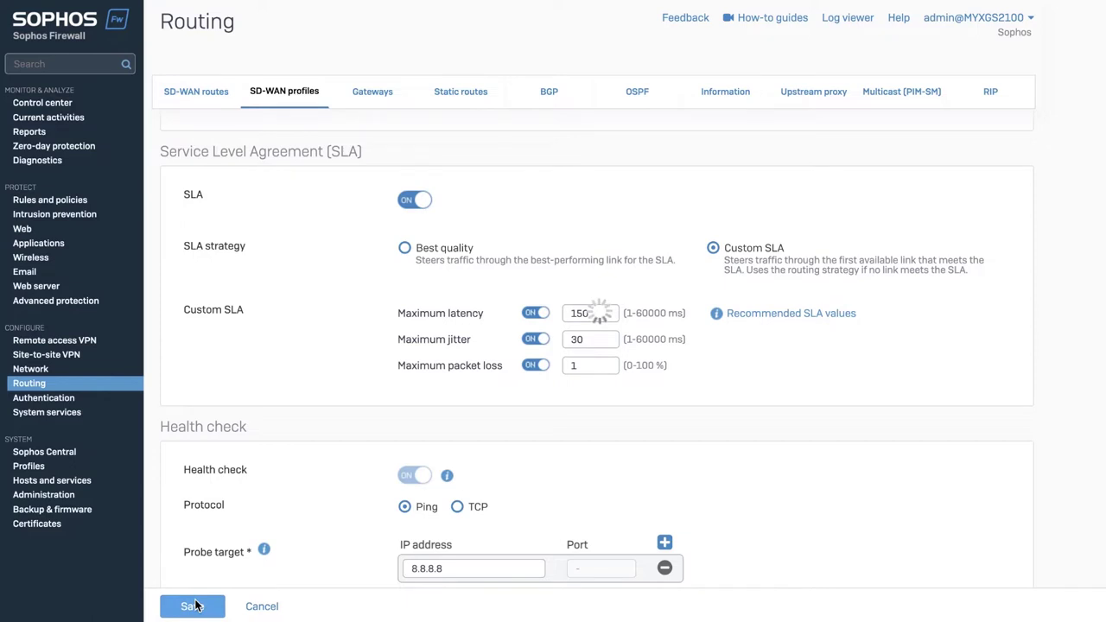
Edit the Synchronized SD-WAN route to select its link through the VoIP Profile SD-WAN profile, and save it
click(1003, 372)
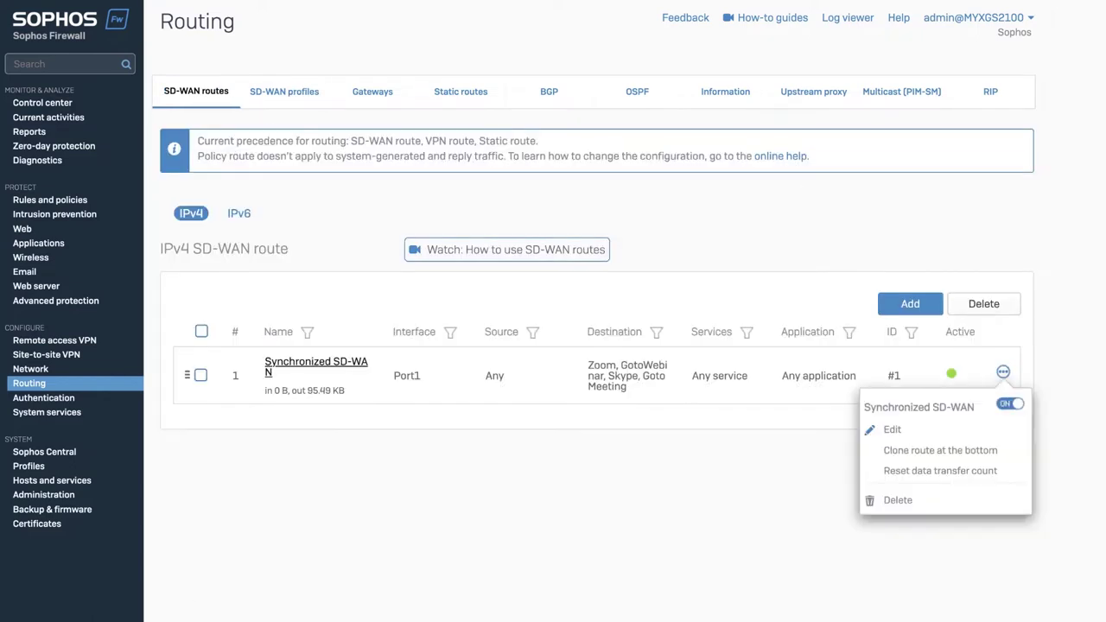
click(892, 430)
scroll(606, 467, down, 3)
click(182, 457)
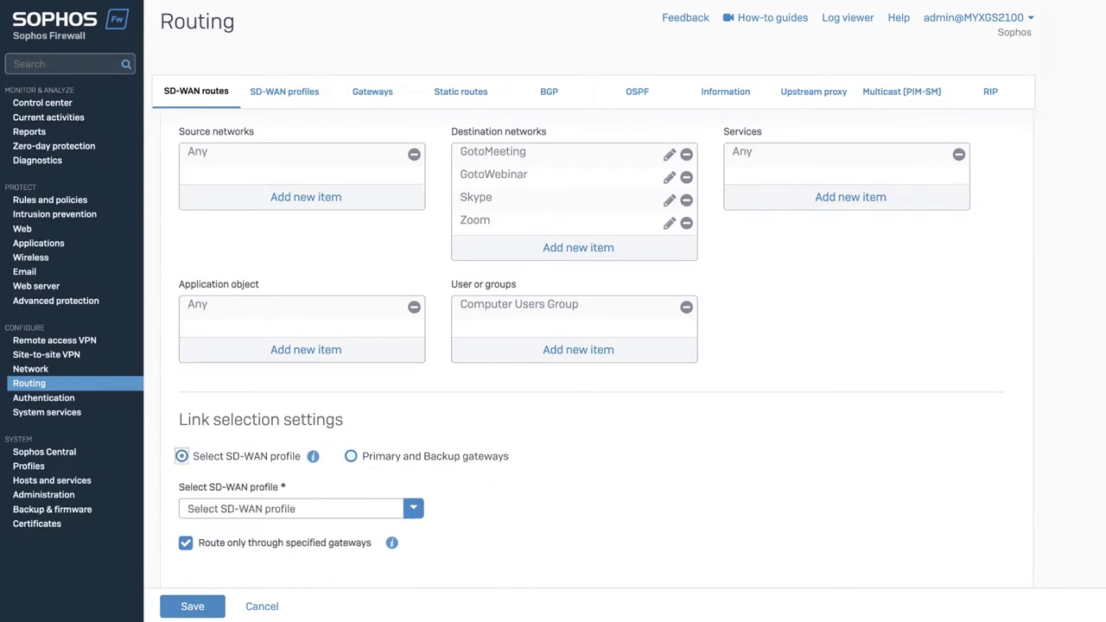
click(300, 508)
click(216, 586)
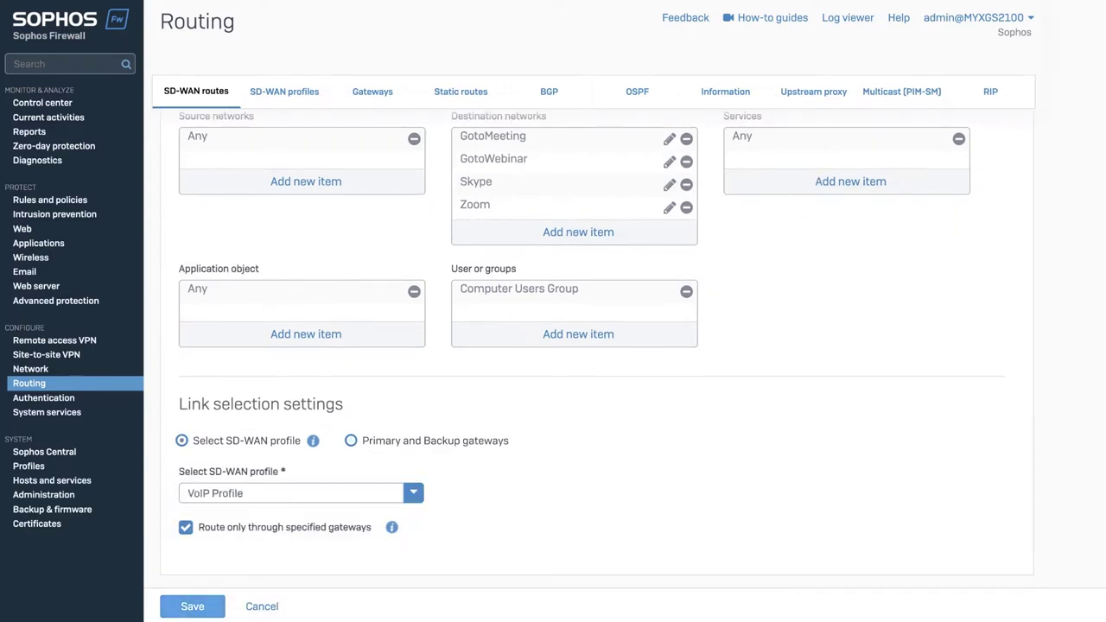
click(204, 608)
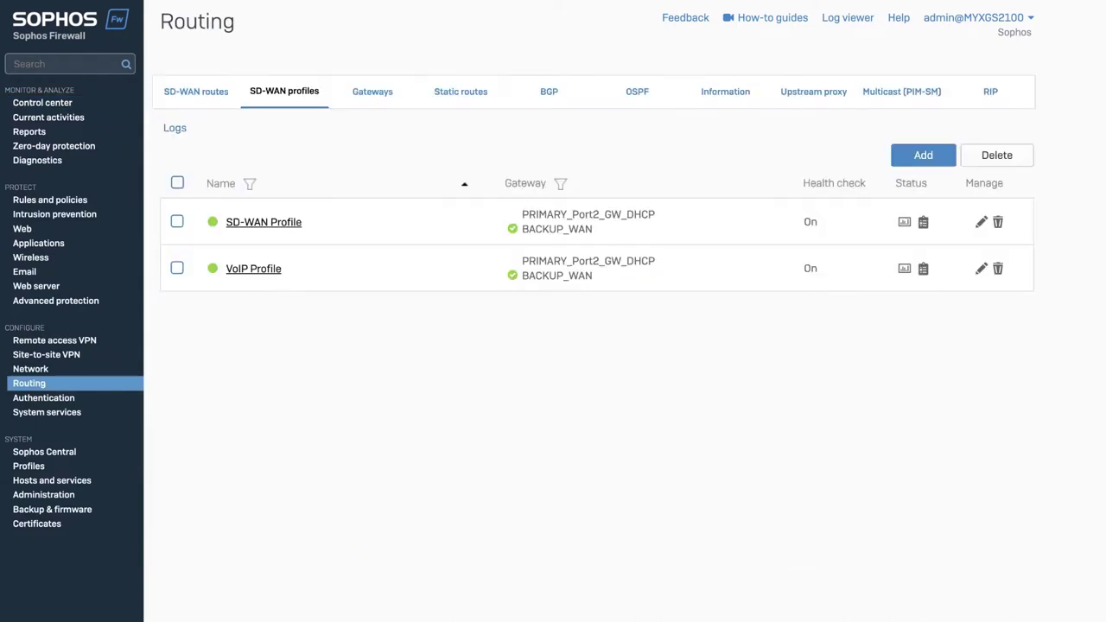
View the VoIP Profile's logs and examine the latency, jitter and packet loss graphs in the SD-WAN performance diagnostics
click(923, 268)
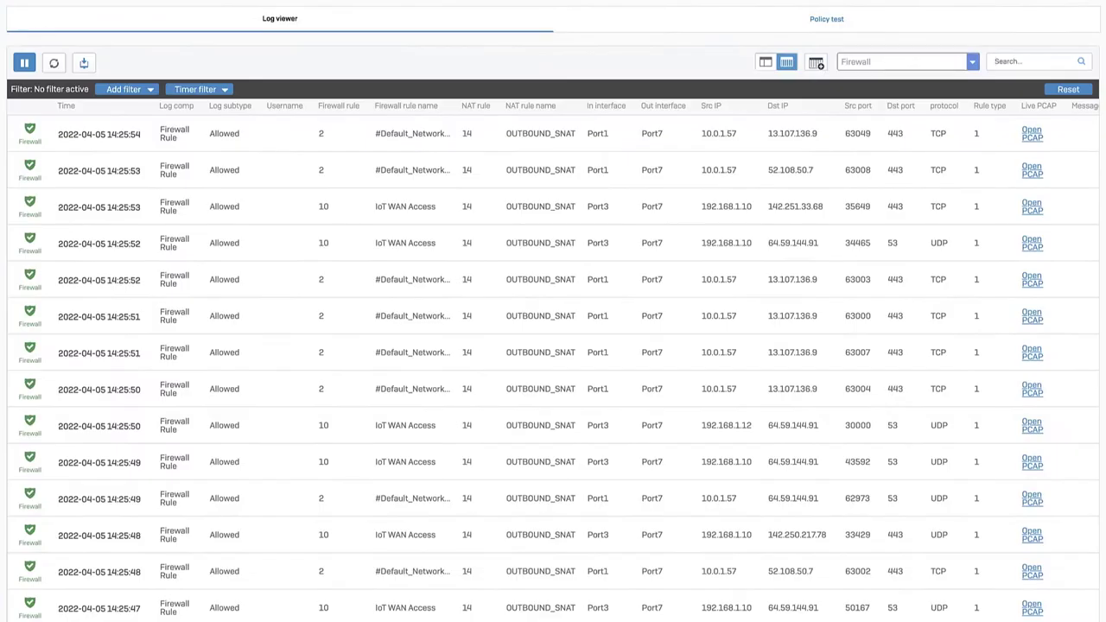
click(863, 240)
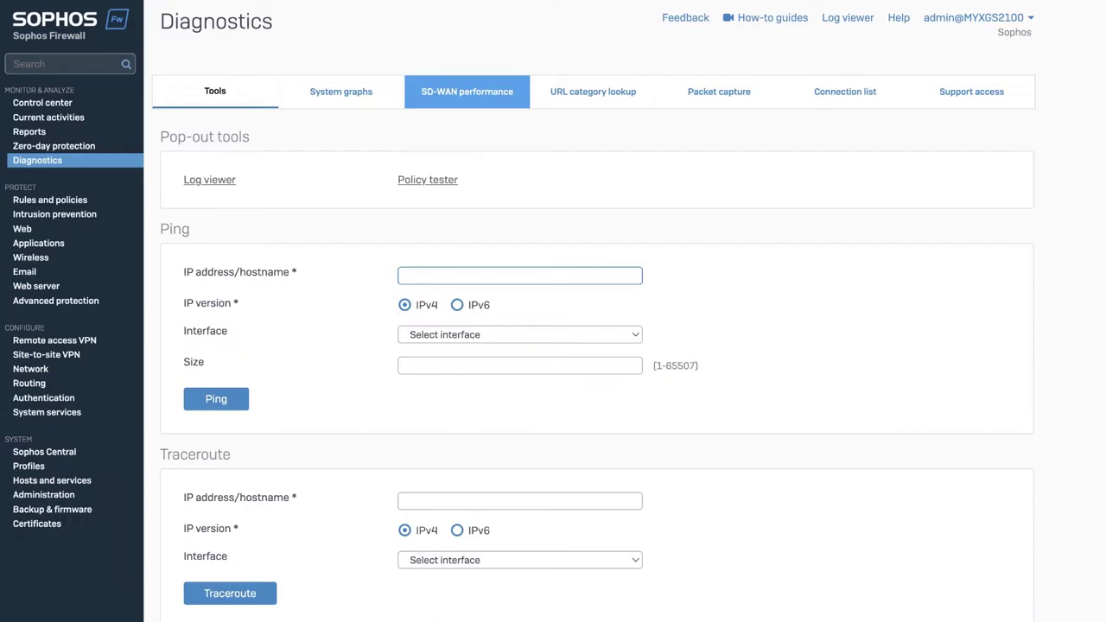
click(467, 90)
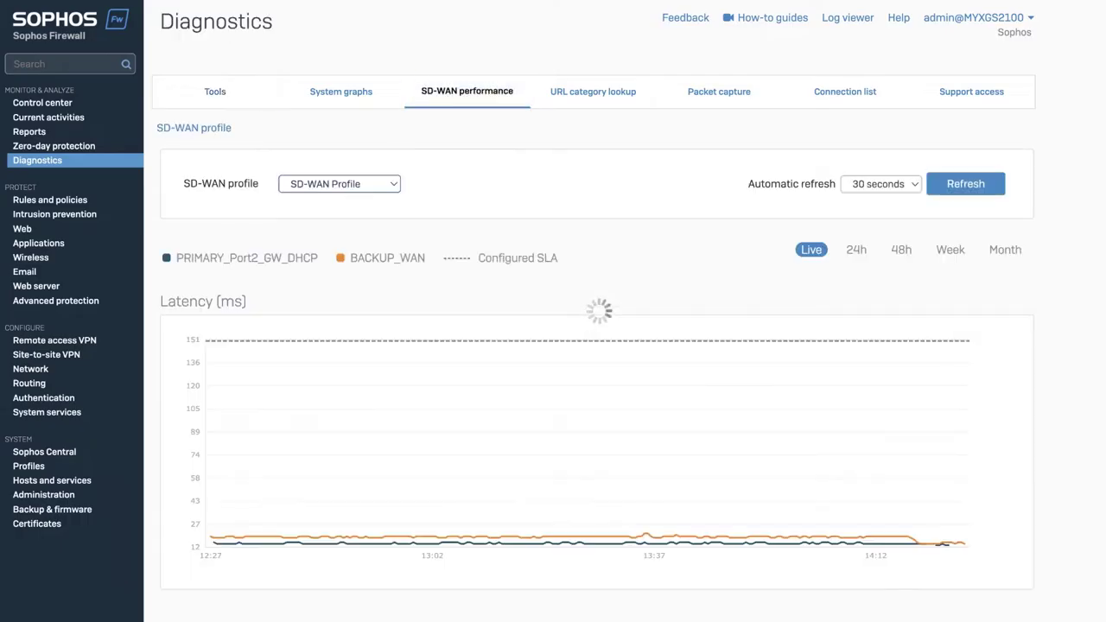
scroll(596, 368, down, 3)
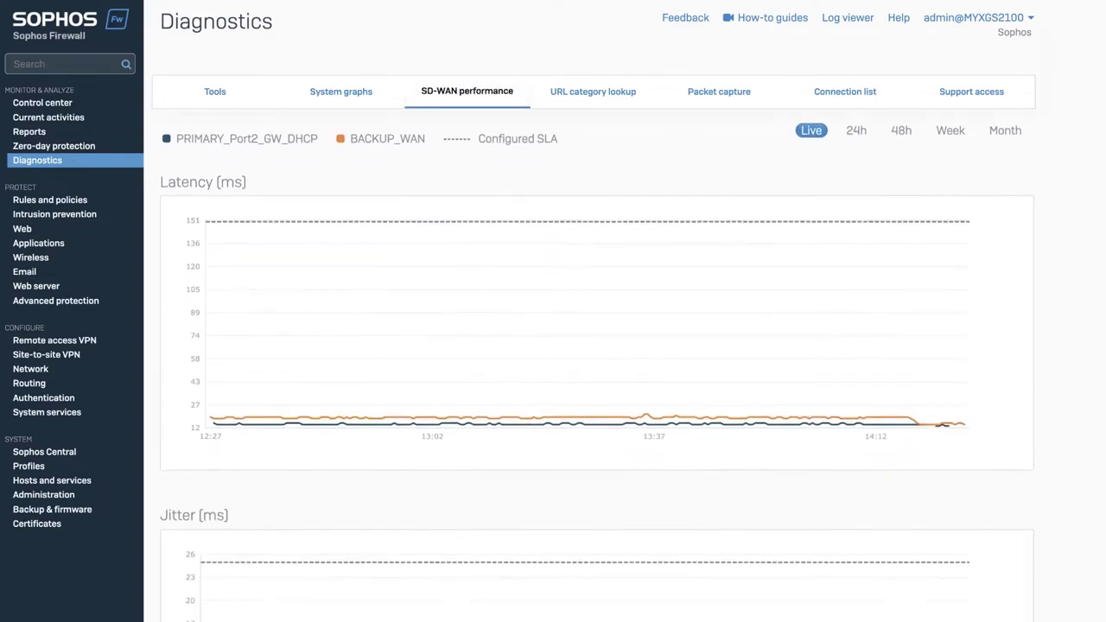
scroll(605, 363, down, 8)
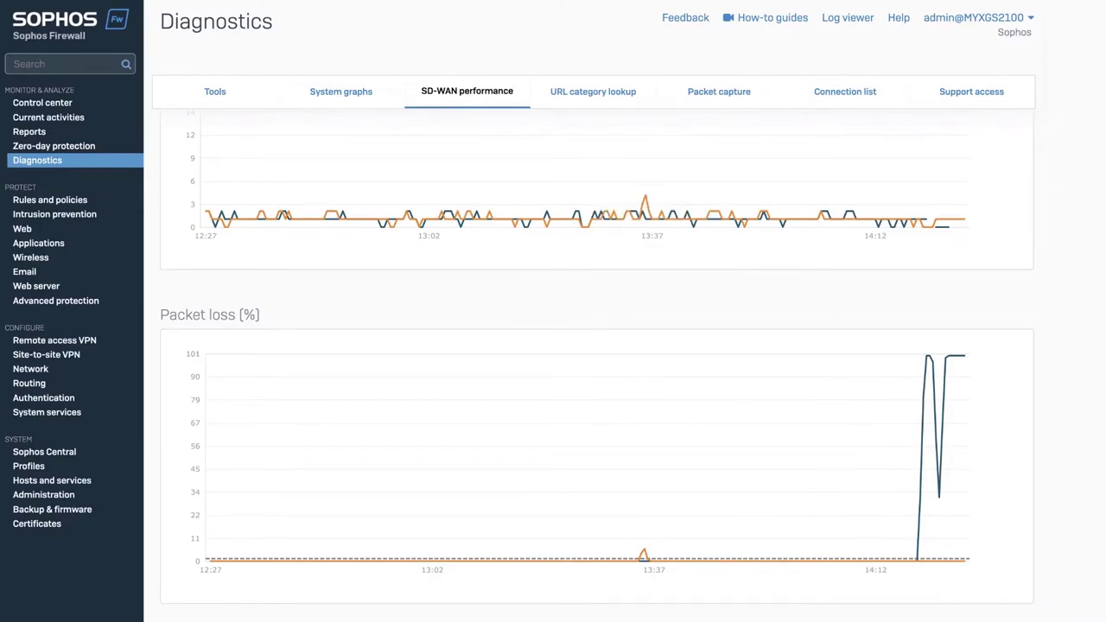
In Sophos Central, name the new SD-WAN connection group Corp_VPN, assign the first three available firewalls, and proceed to resource sharing
text(V)
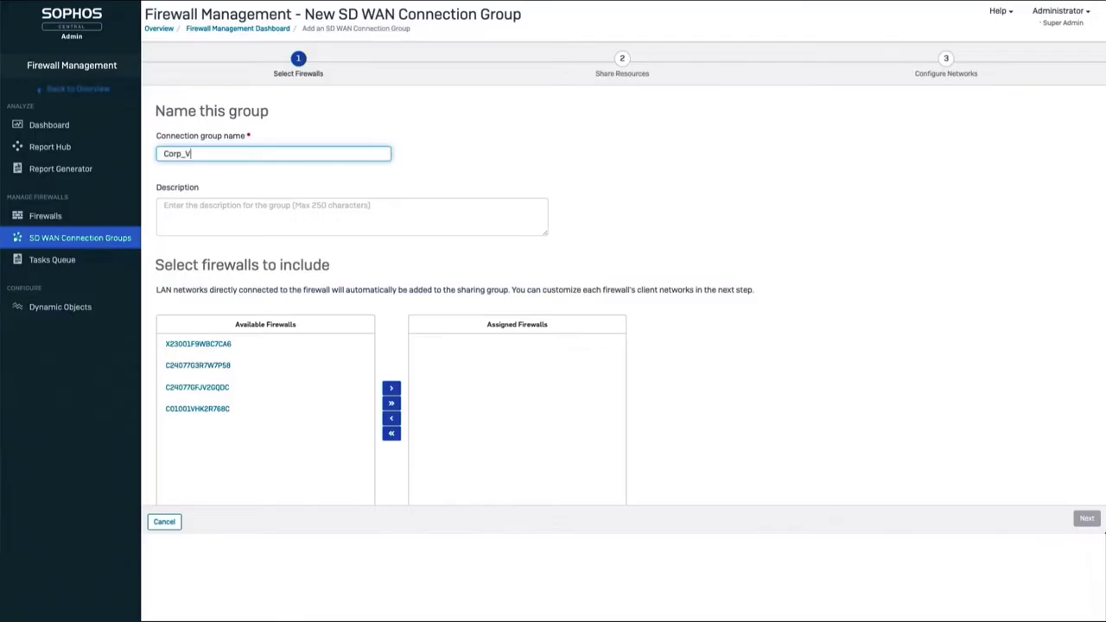
text(PN)
click(253, 344)
click(247, 367)
click(247, 388)
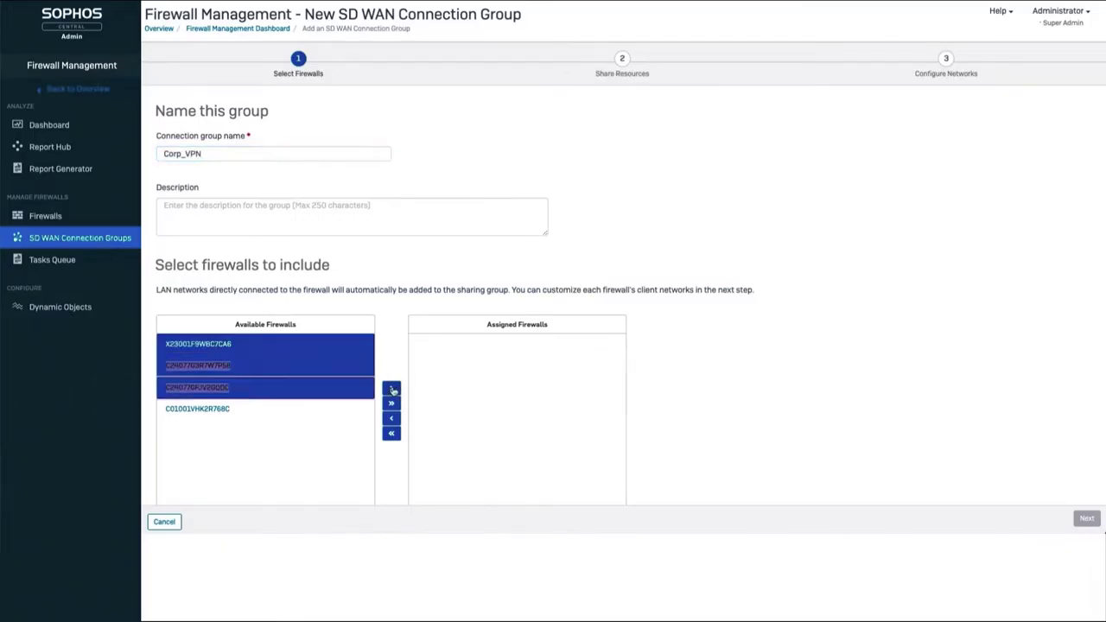
click(390, 388)
click(1085, 519)
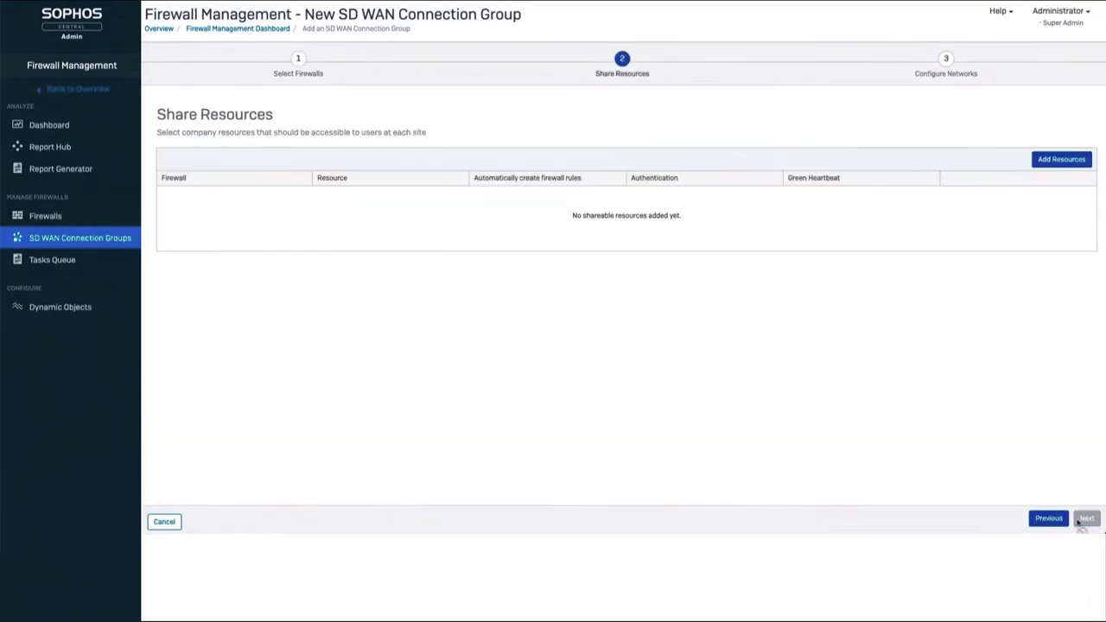
Define shared resource 10.199.200.100 with service TCP|1:65535|1:65535 and automatic firewall rules, on the third listed firewall
click(1069, 160)
click(564, 202)
text(10.199.200.100)
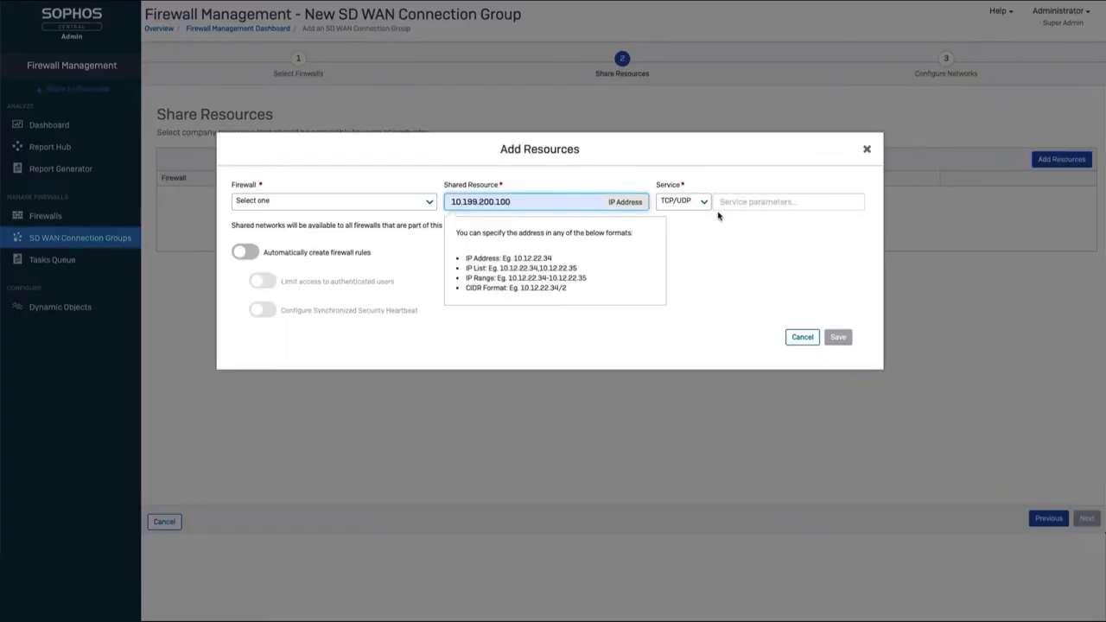
click(751, 205)
click(758, 227)
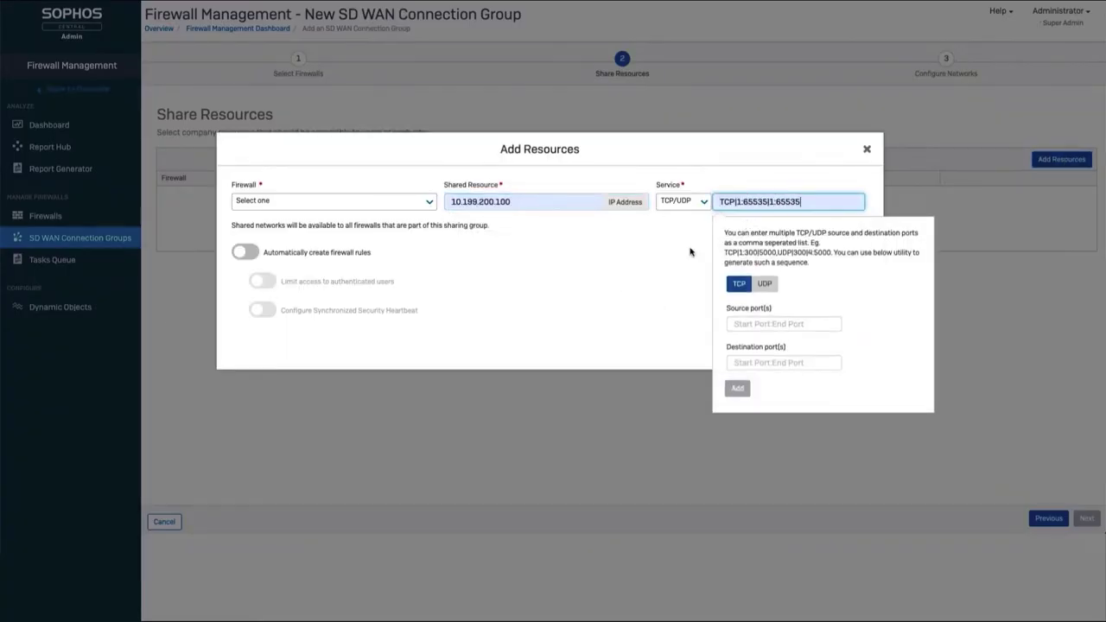
click(246, 252)
click(404, 207)
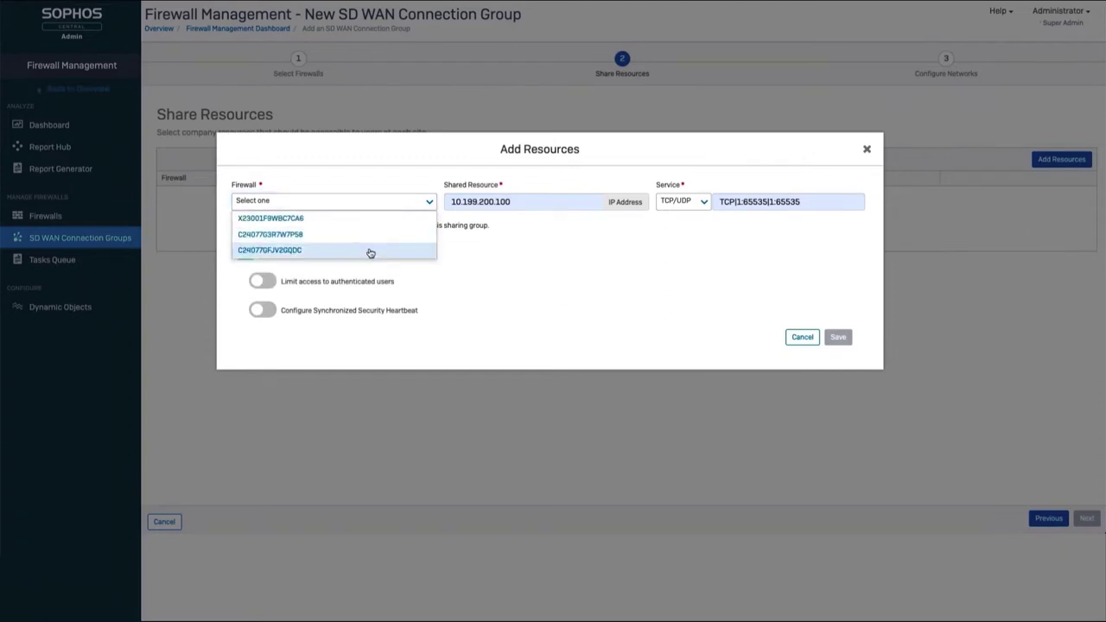
click(370, 252)
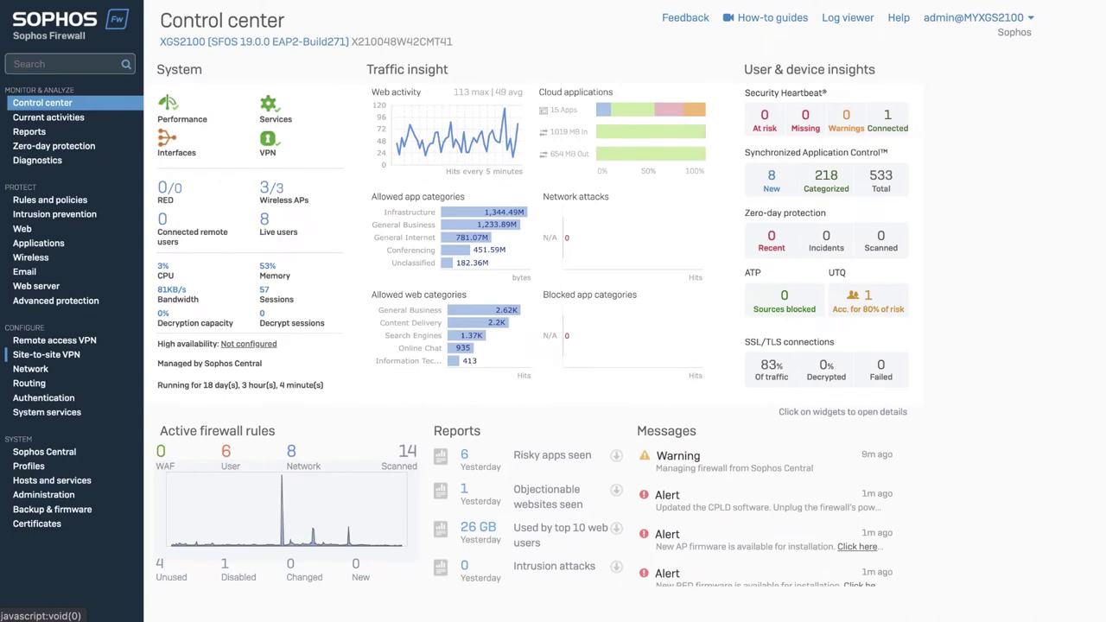
Start the SSL VPN assistant for remote access in the firewall and proceed past its global settings
click(69, 354)
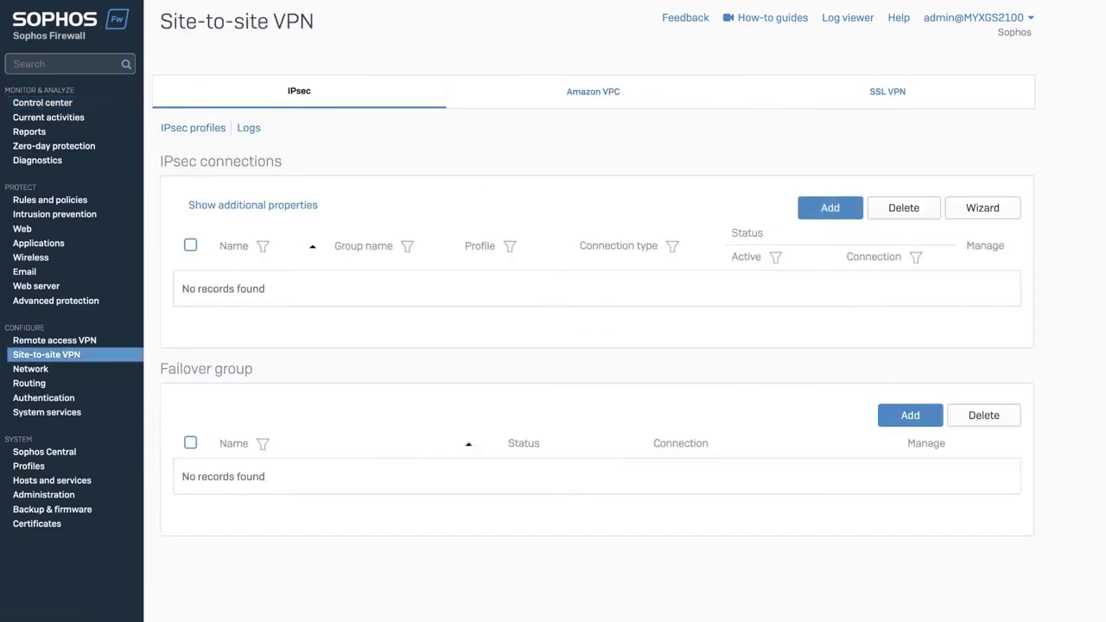
click(6, 340)
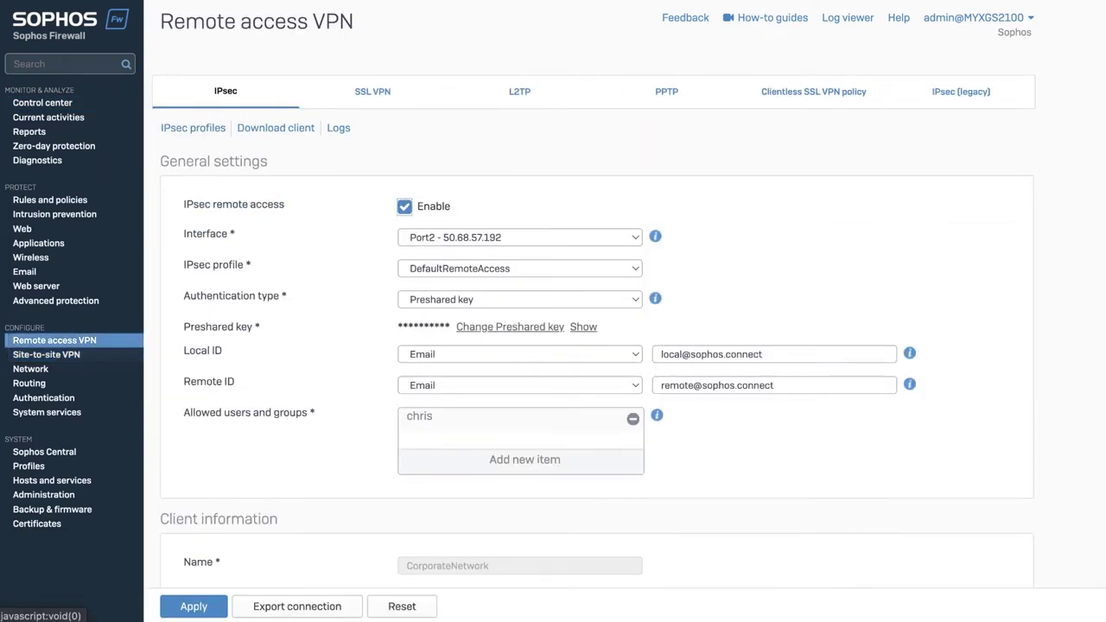
click(373, 91)
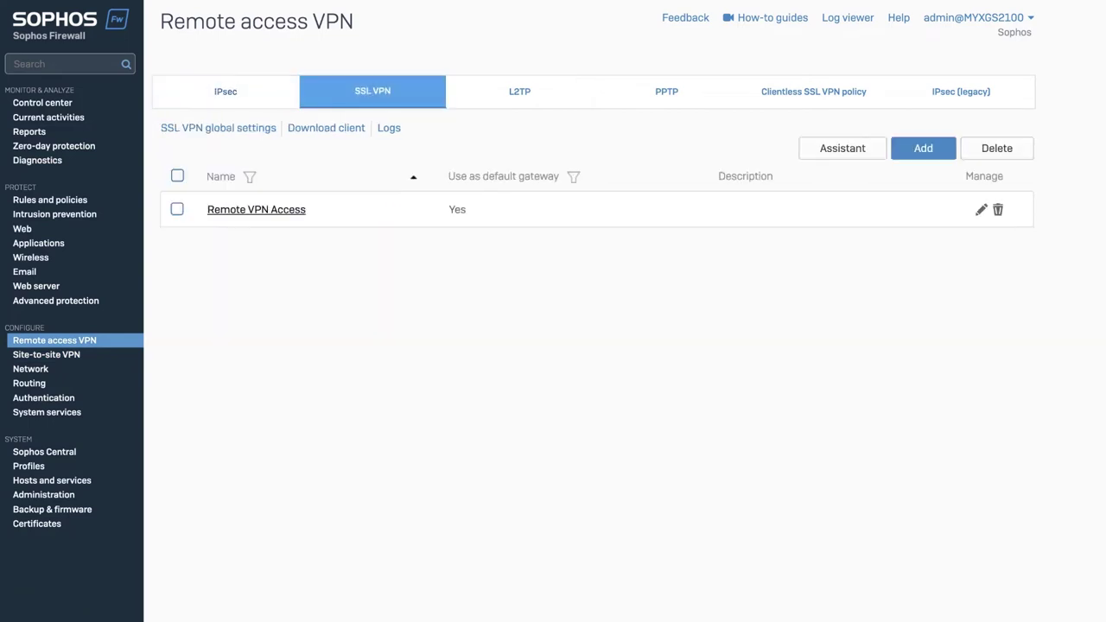
click(843, 148)
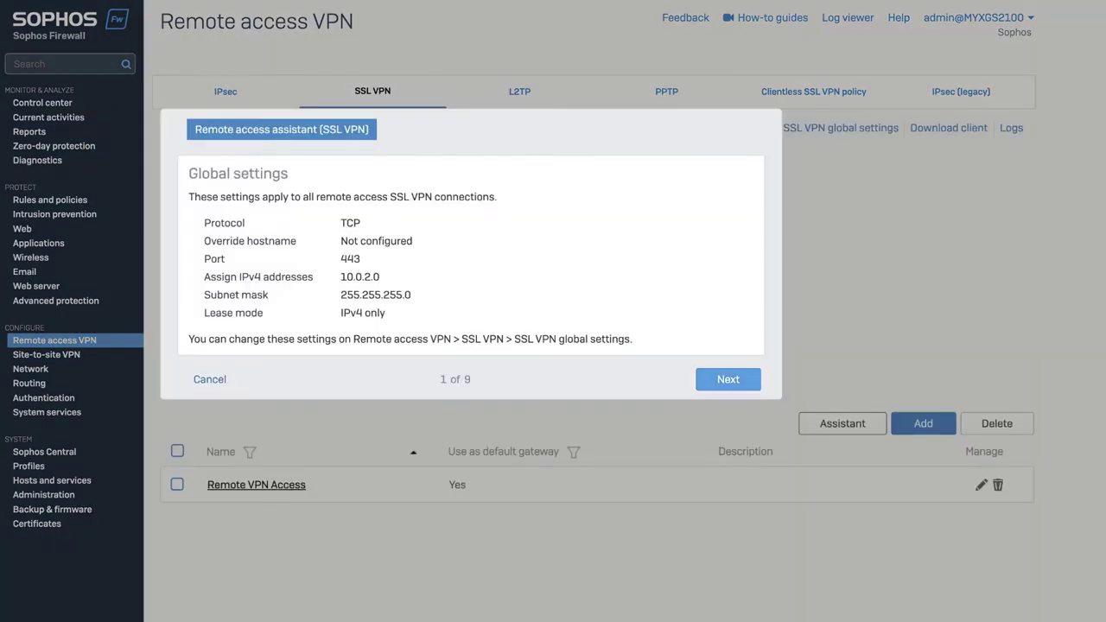
click(728, 380)
Name the connection New SSL VPN and select Computer Users Group as allowed to connect
click(311, 237)
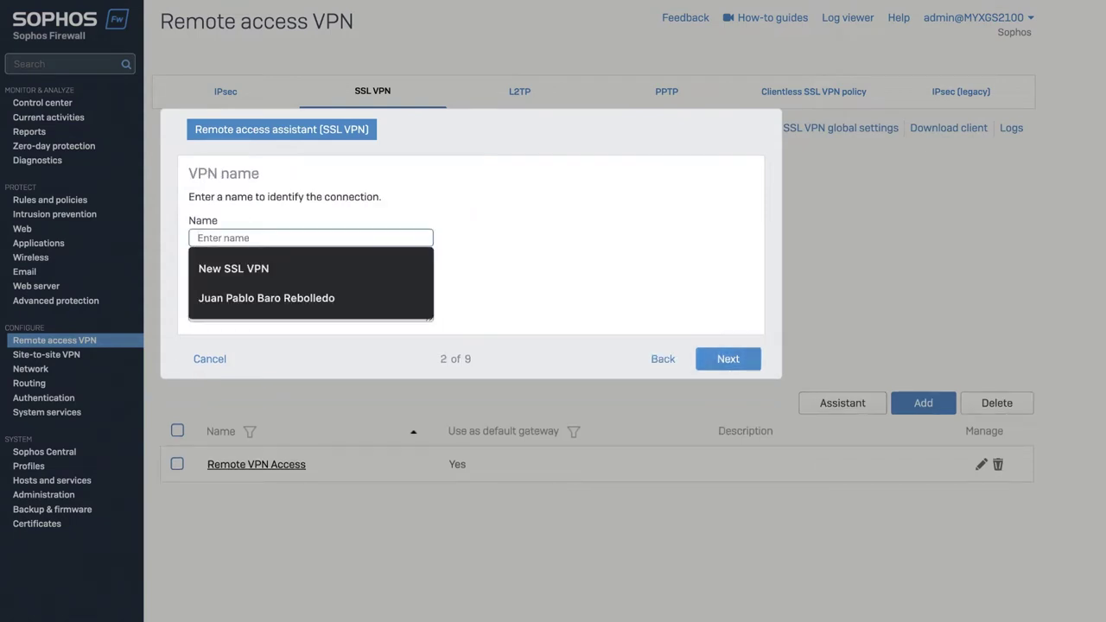
key(Down)
key(Return)
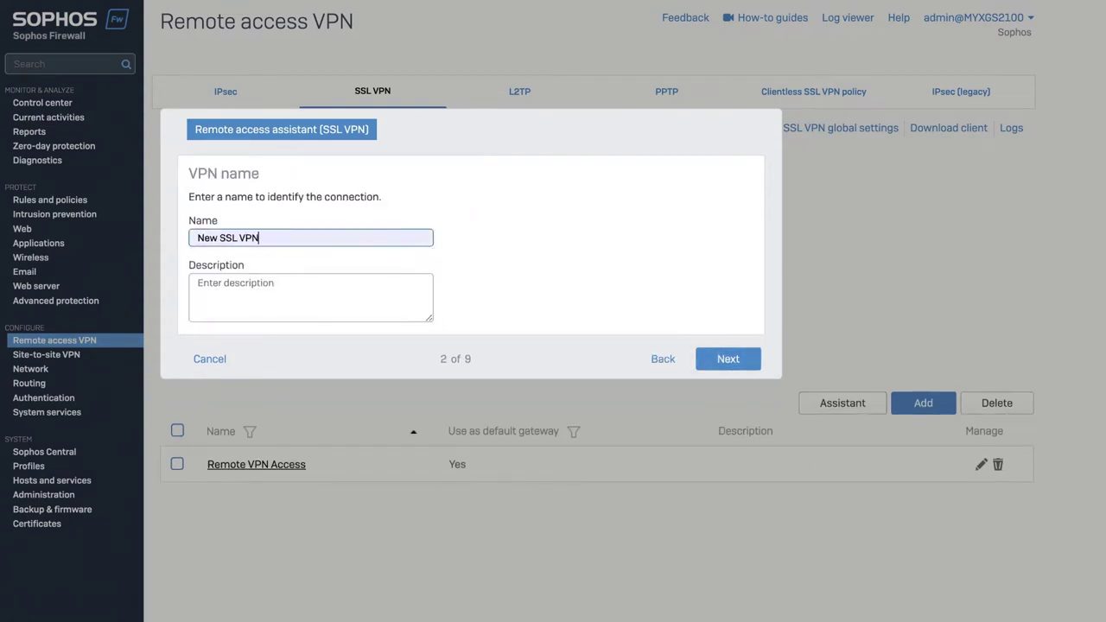
click(729, 359)
click(324, 273)
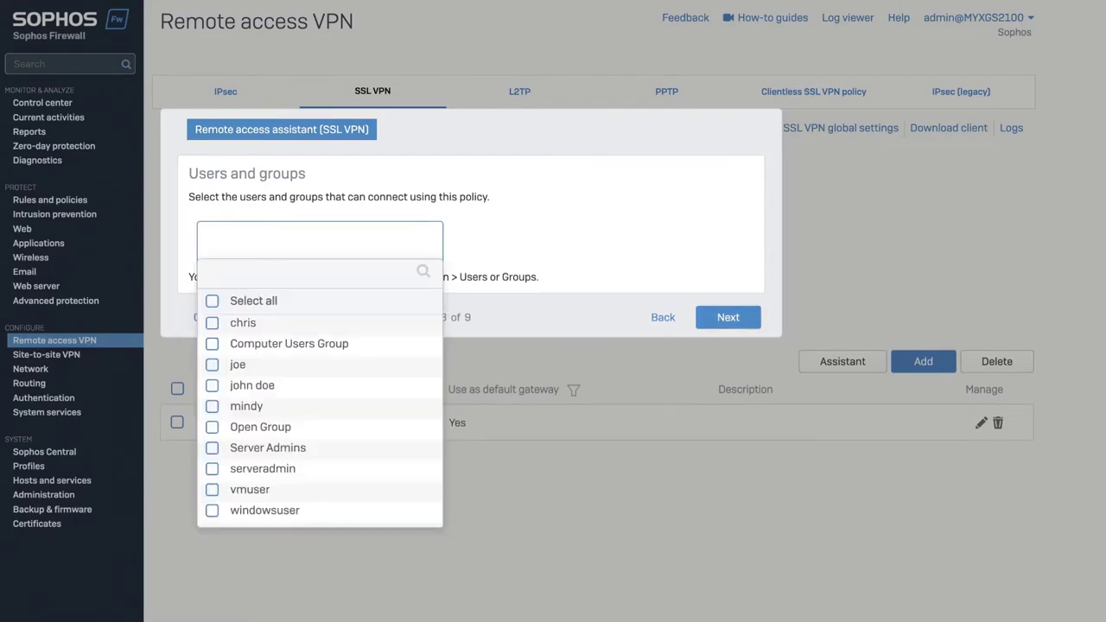
click(212, 344)
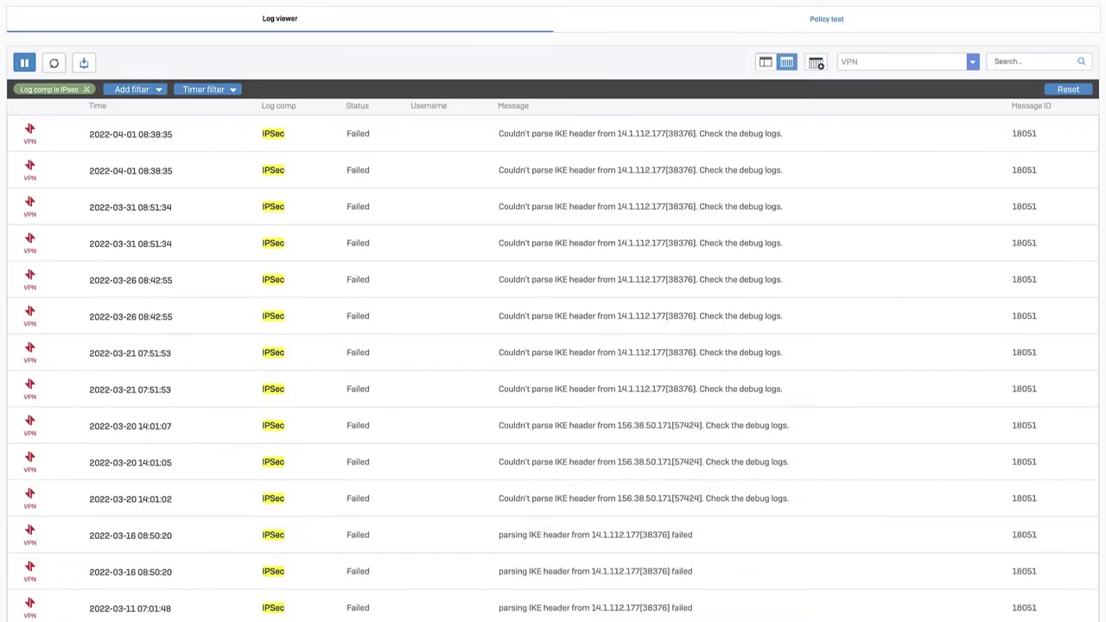
click(1003, 62)
click(972, 61)
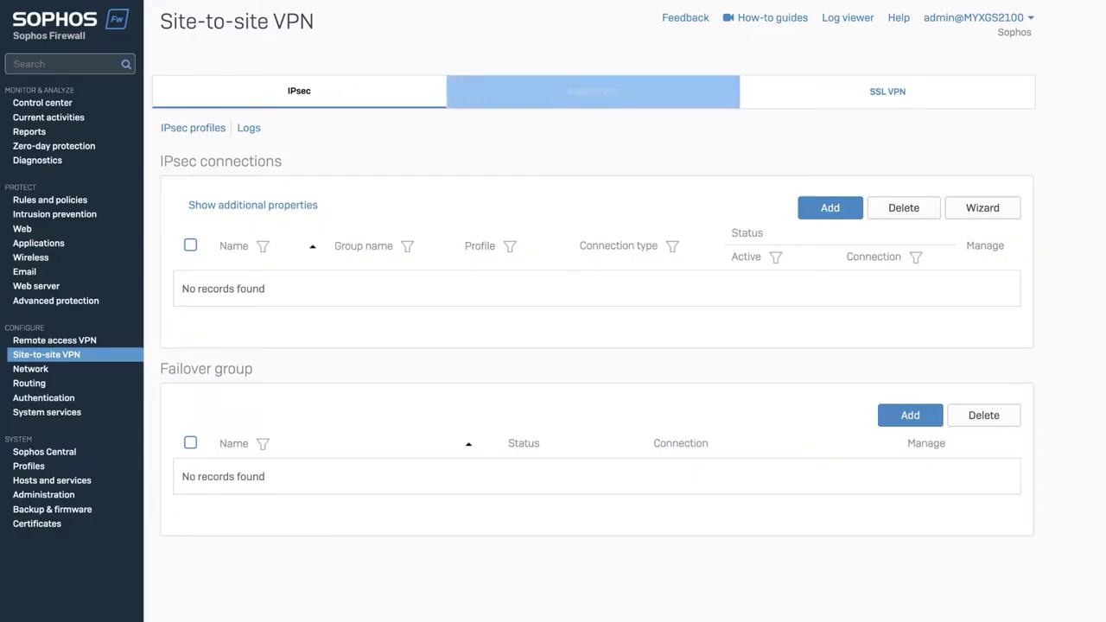
Set up an Amazon VPC site-to-site connection using a VPC configuration file as the import method and start the import
click(604, 97)
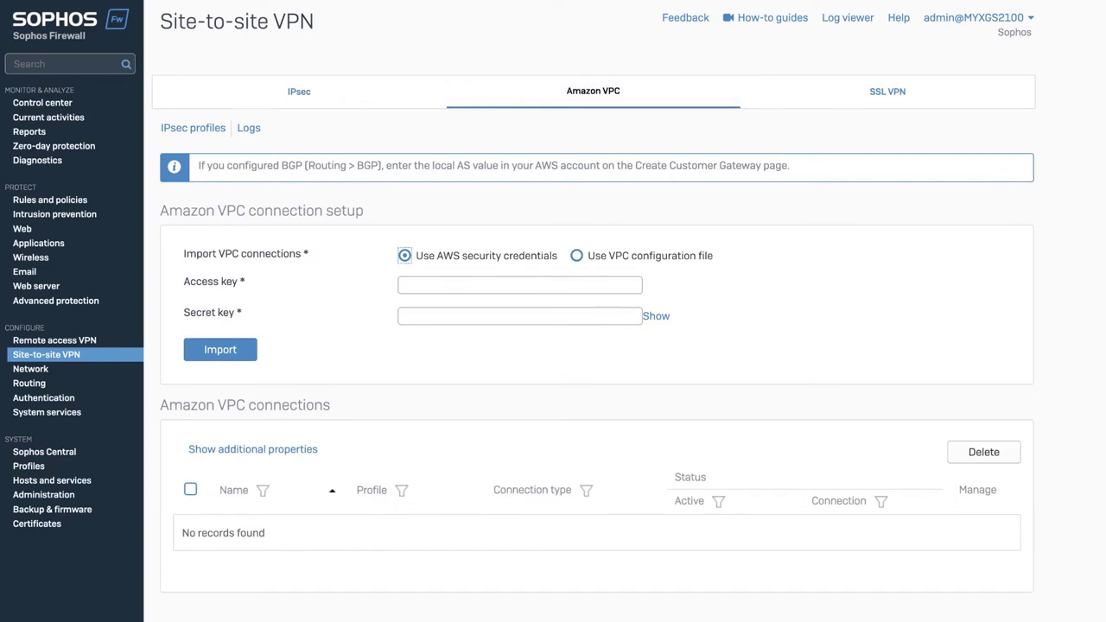
click(577, 255)
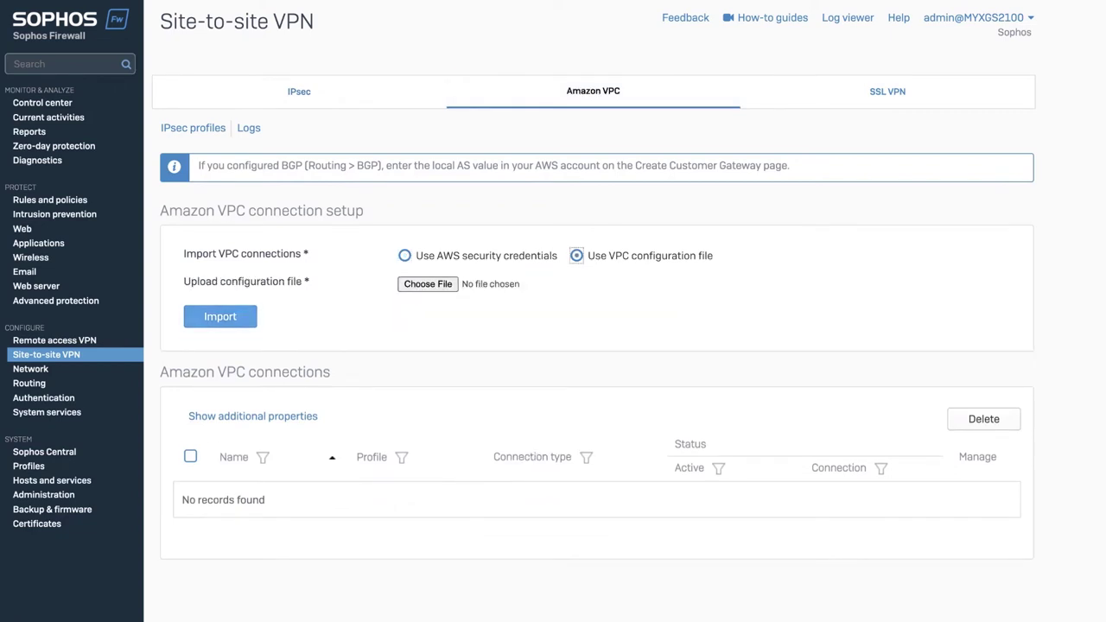
click(221, 317)
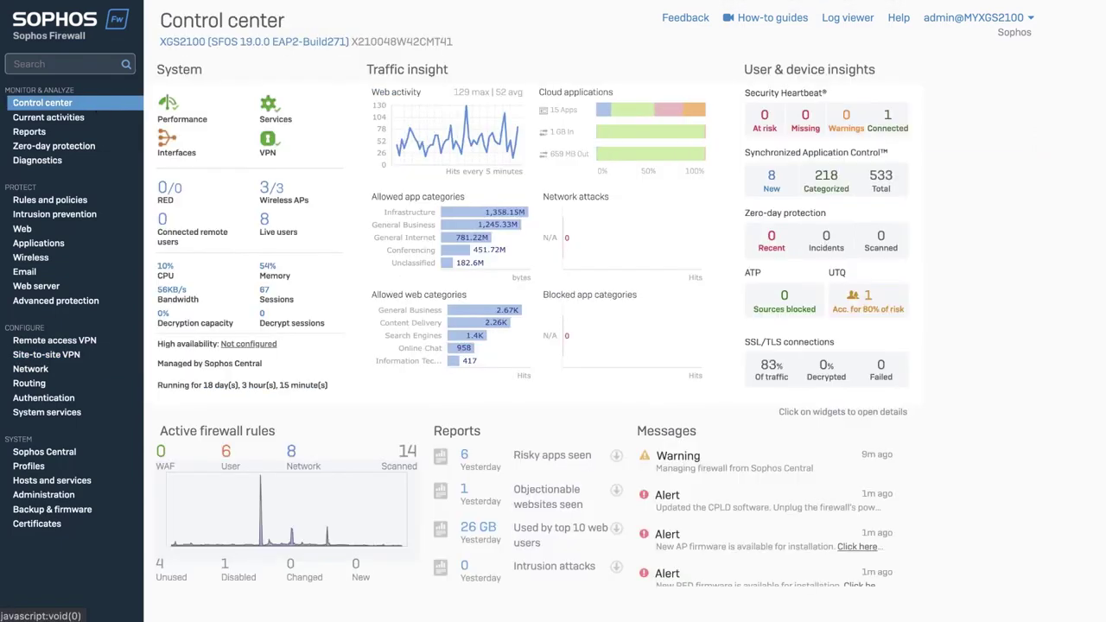
Search the firewall's configuration pages for vpn, look through the matches, and change the search term to vpc
click(69, 64)
text(vpn)
scroll(170, 173, down, 3)
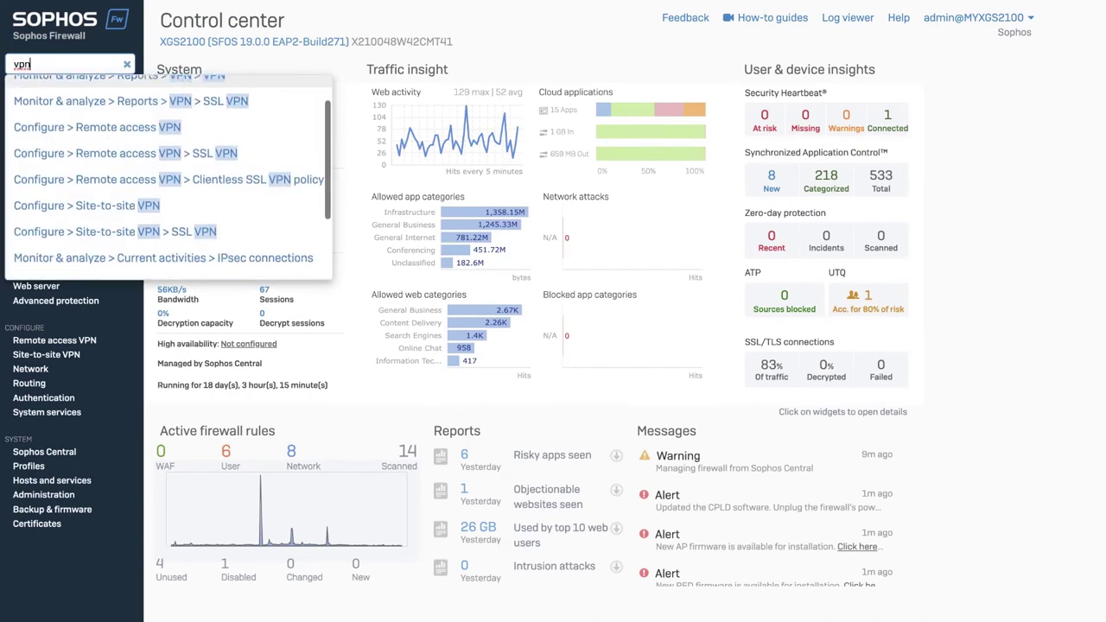
key(BackSpace)
text(c)
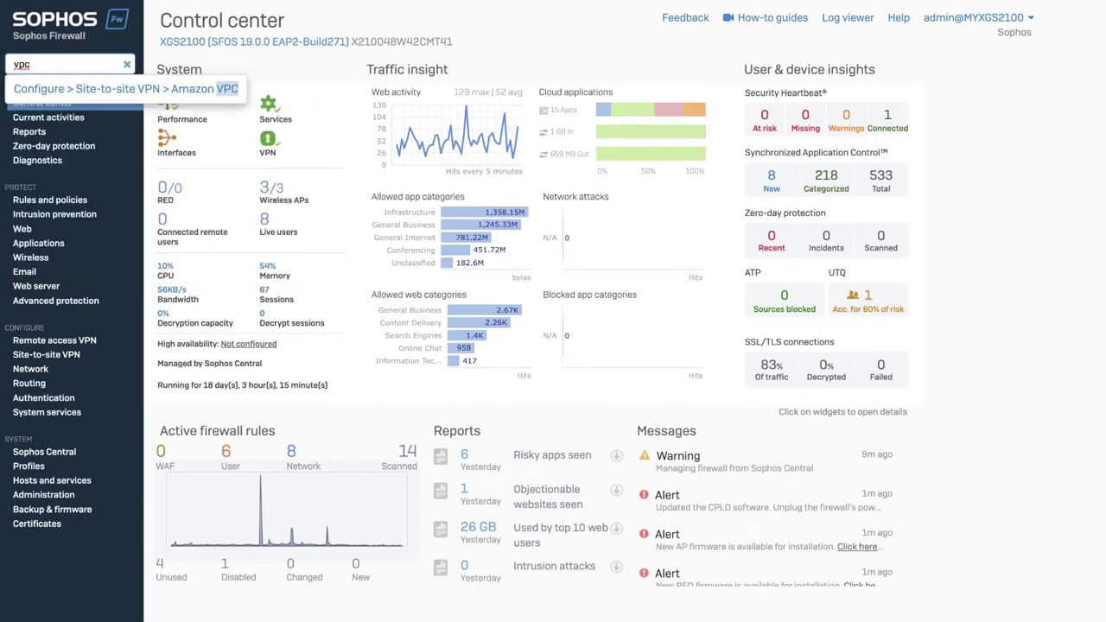
Replace the configuration search term with tls and go through the matching entries
key(super+a)
text(tls)
key(Down)
key(Down)
key(Down)
key(Down)
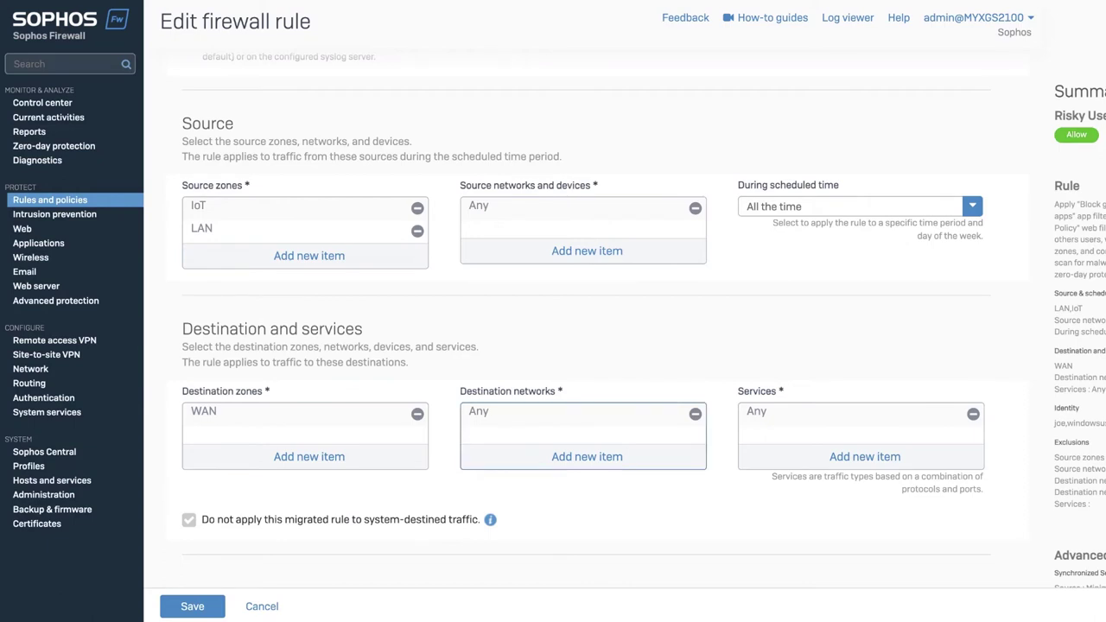
In the firewall rule, replace the Any destination network with Mac Server, found by searching mac and filtering to the IP type
click(587, 457)
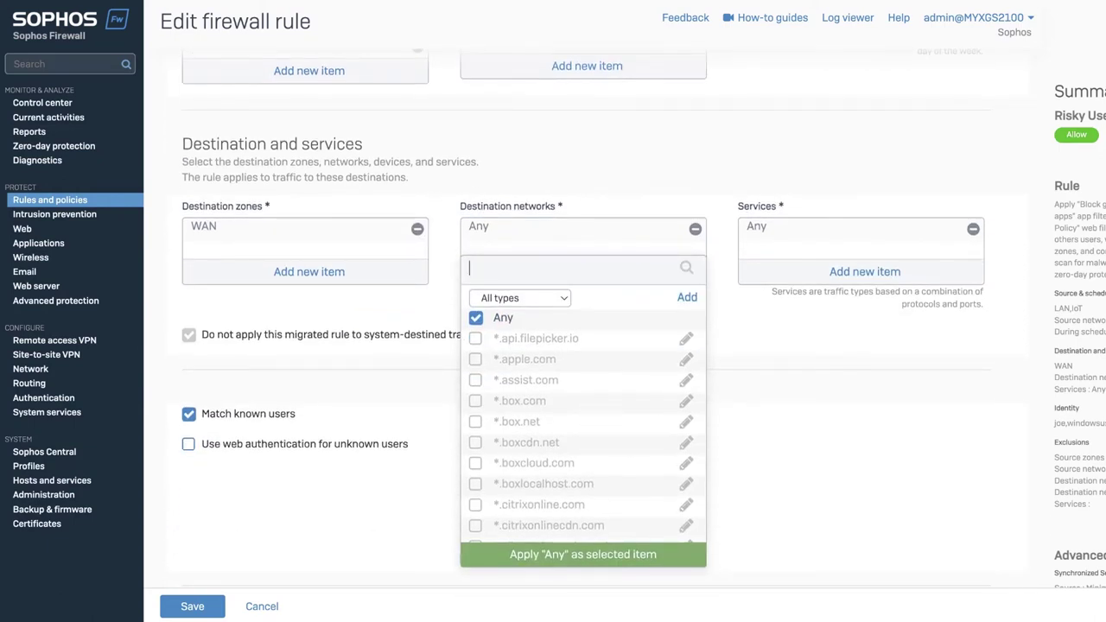
text(mac)
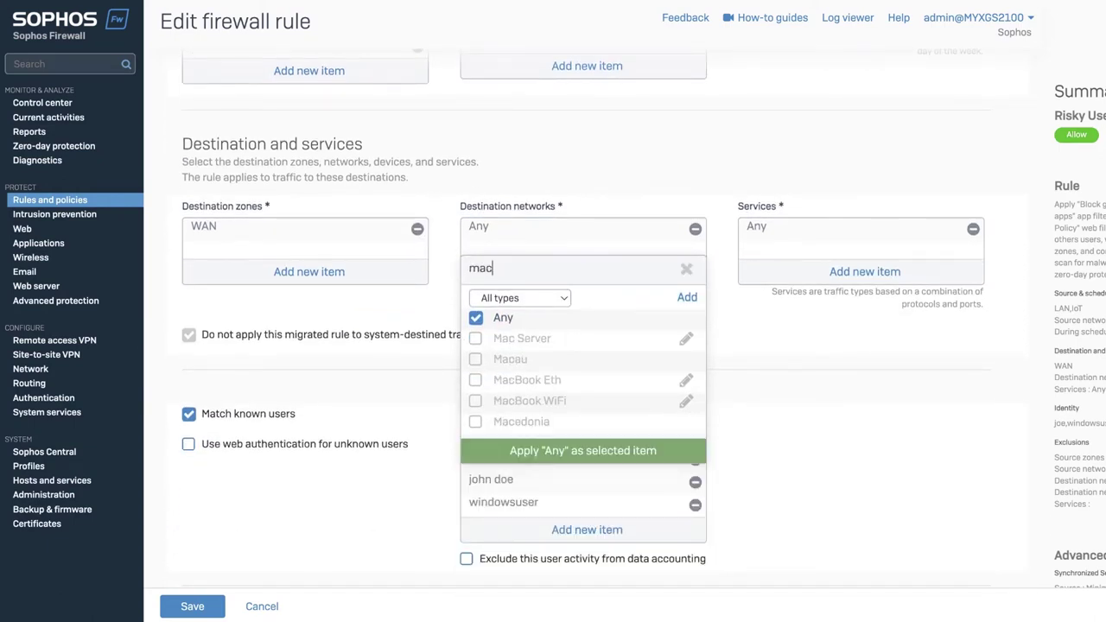
click(476, 318)
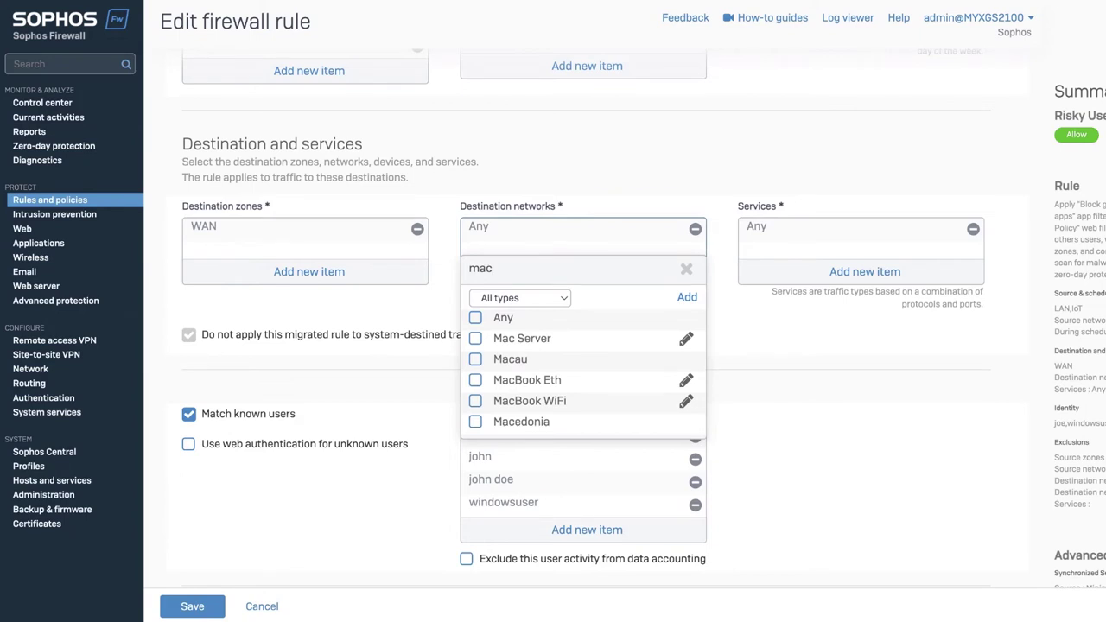
click(518, 297)
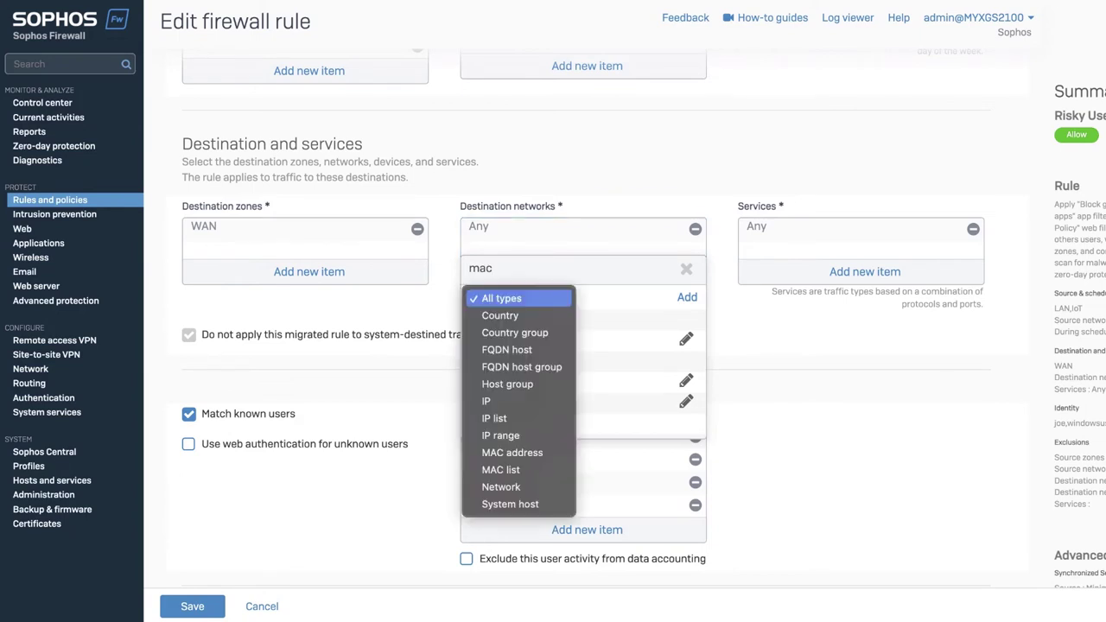
click(519, 401)
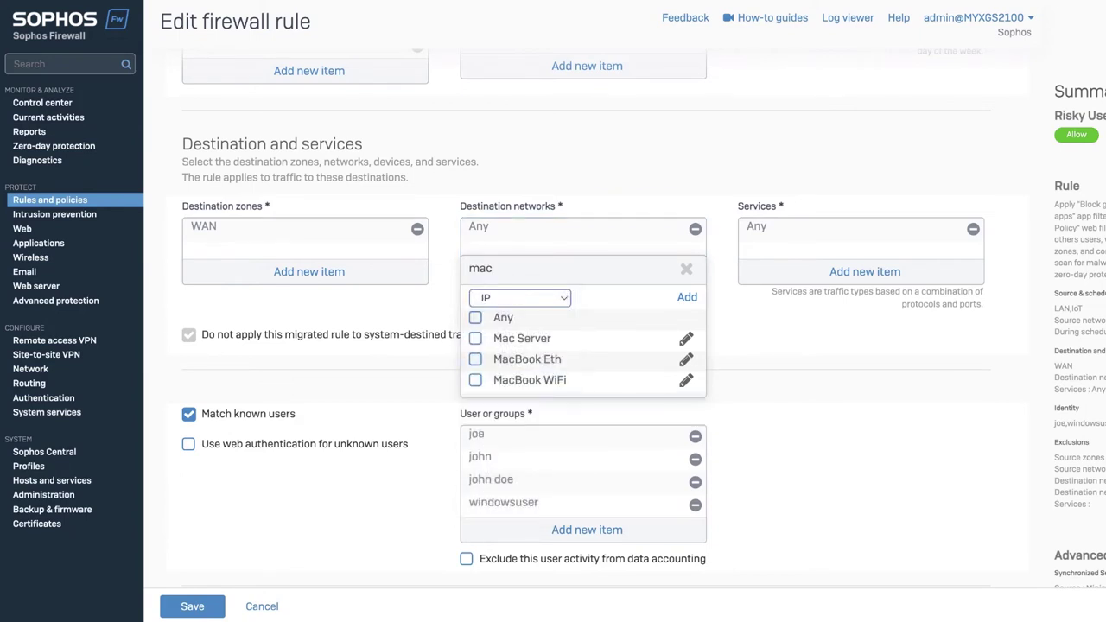
click(475, 338)
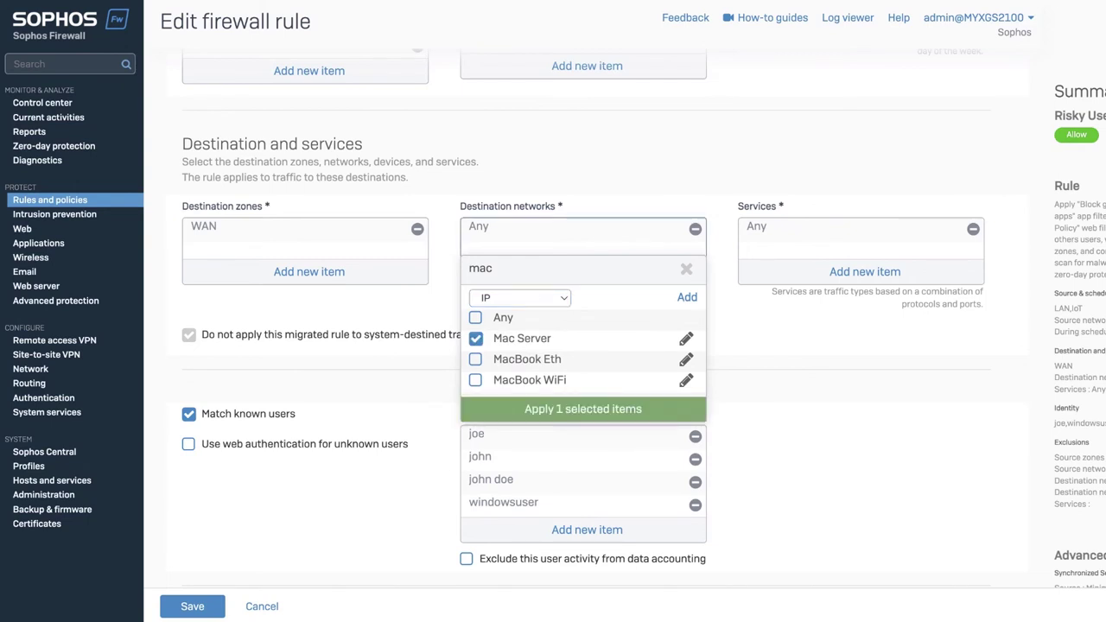
click(546, 409)
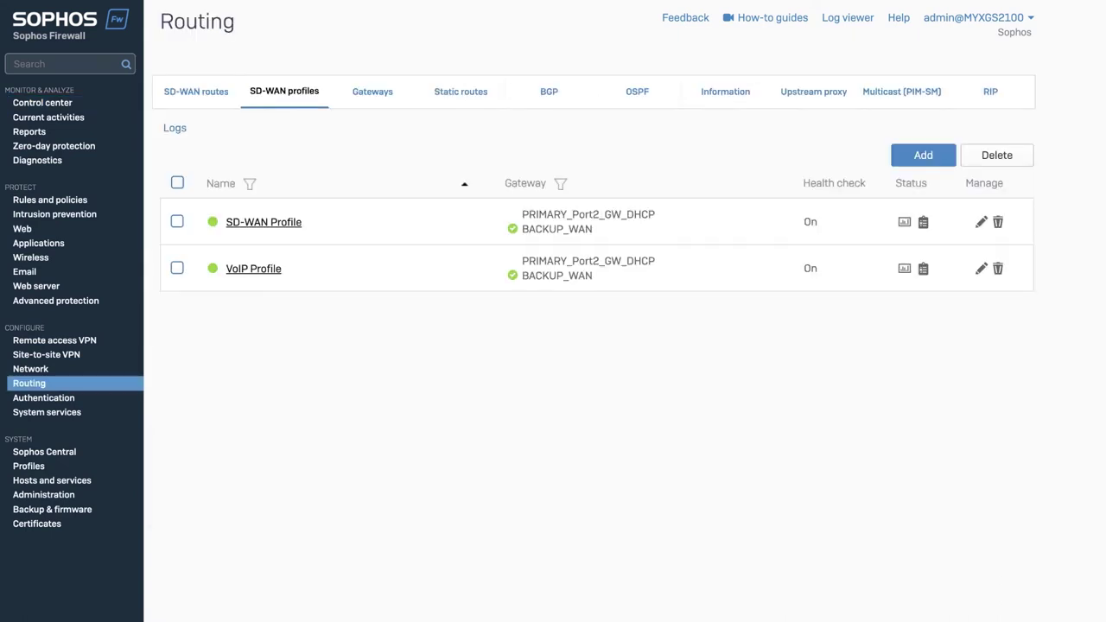
Check the VoIP Profile's gateway status and set the custom SLA maximum latency to 150 ms
click(923, 269)
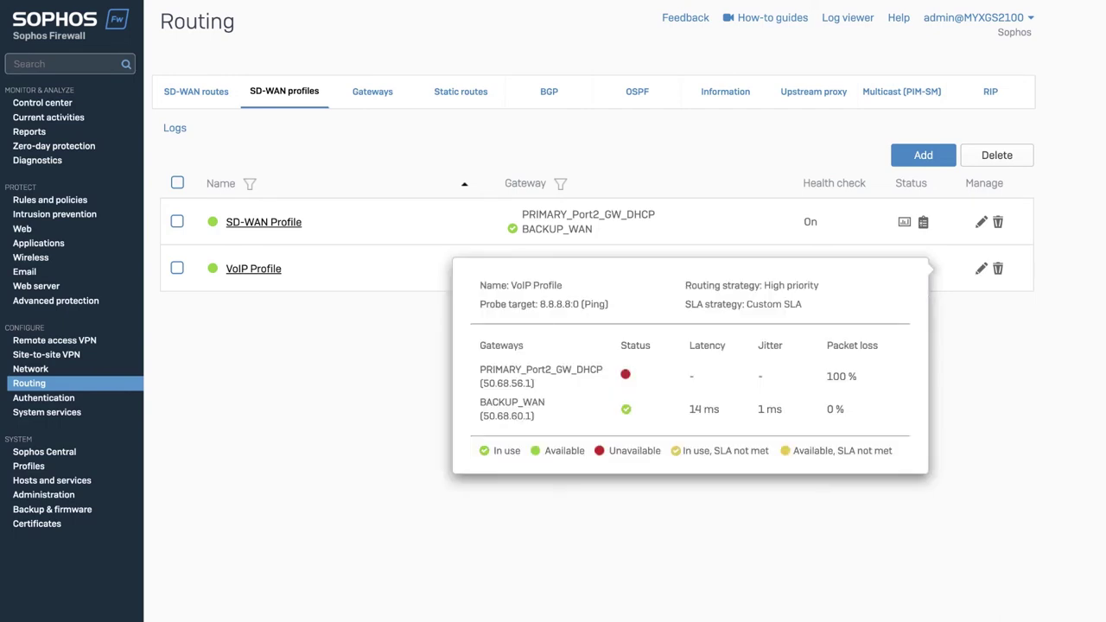
text(150)
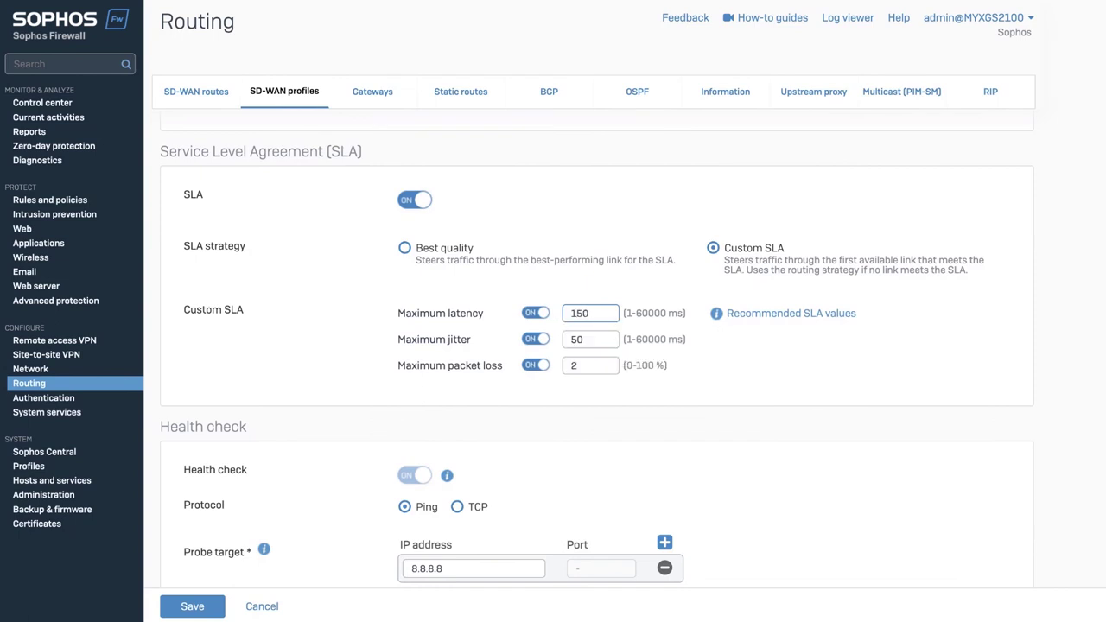
key(Tab)
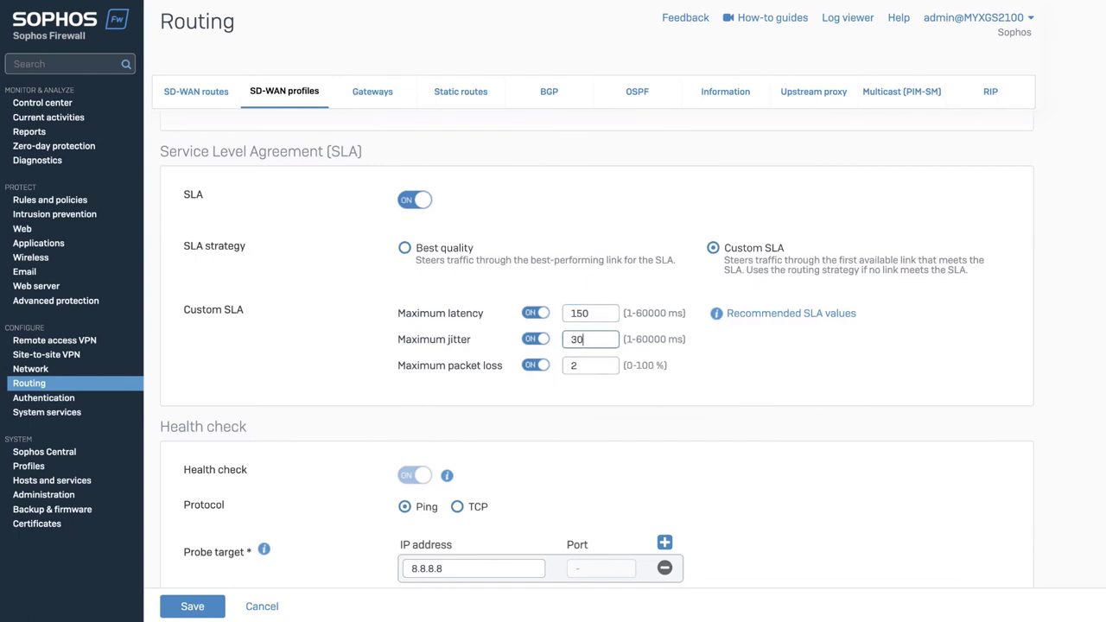